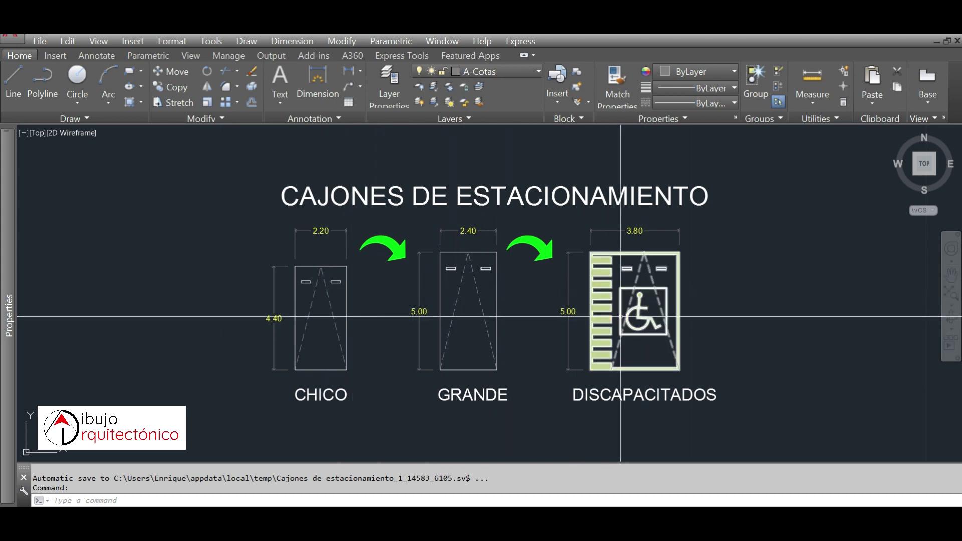
# Switch the sample stall block to Grande con topes, then to the left-side Discapacitados stall.
pyautogui.moveTo(524, 301); pyautogui.dragTo(522, 159, button='middle')
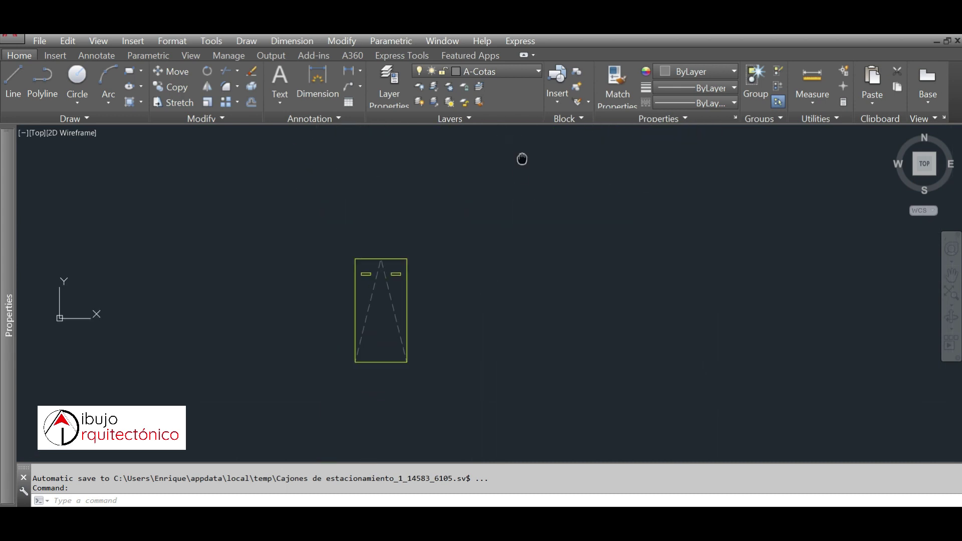
pyautogui.click(376, 307)
pyautogui.click(354, 230)
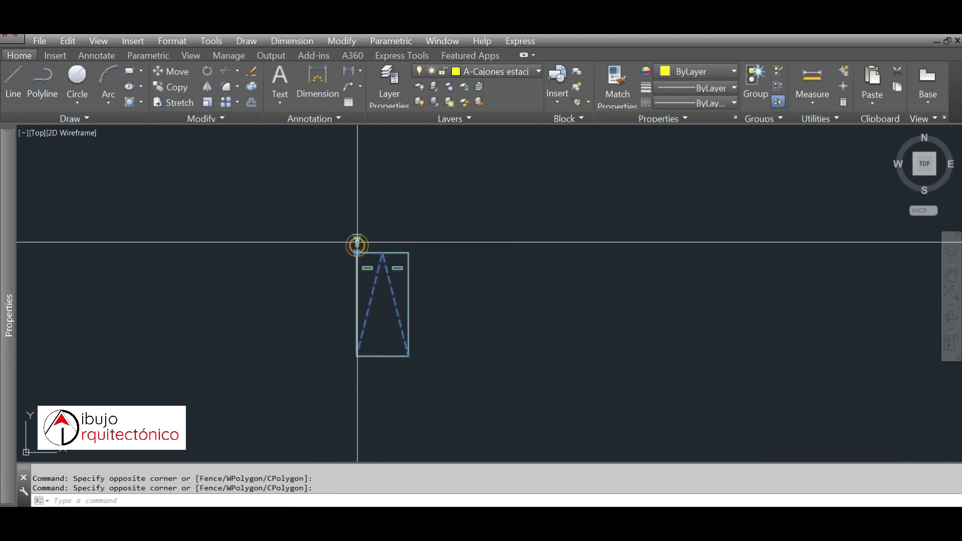
pyautogui.click(358, 242)
pyautogui.click(381, 278)
pyautogui.click(359, 237)
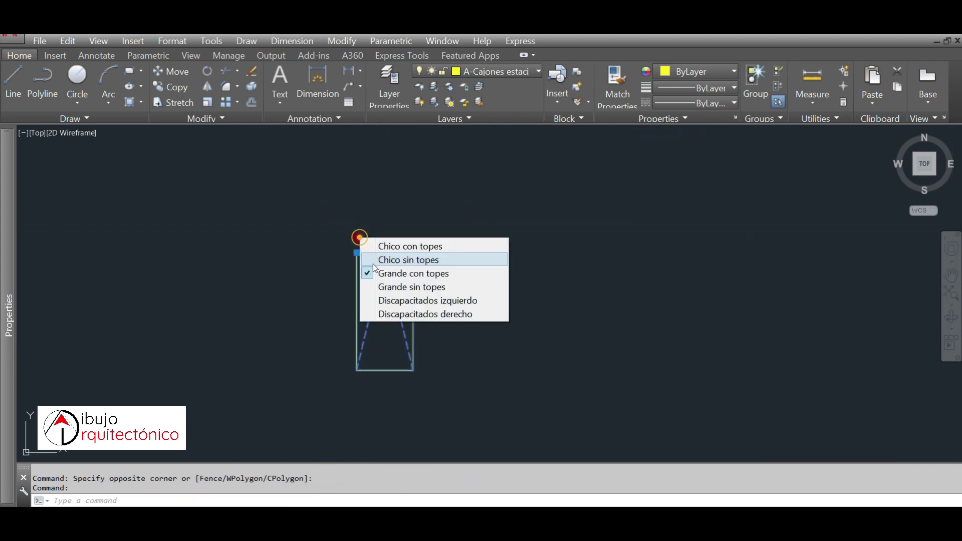
pyautogui.click(377, 301)
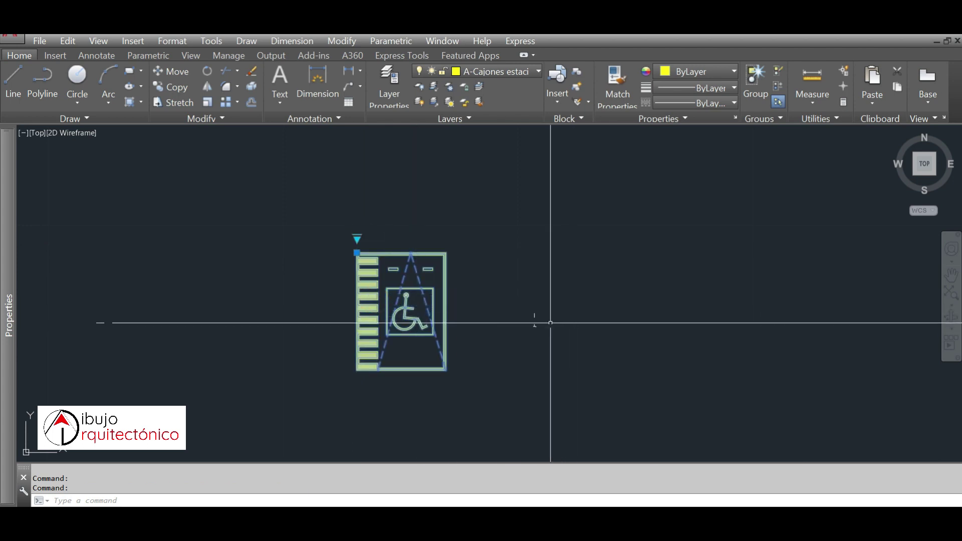
pyautogui.scroll(2, 461, 356)
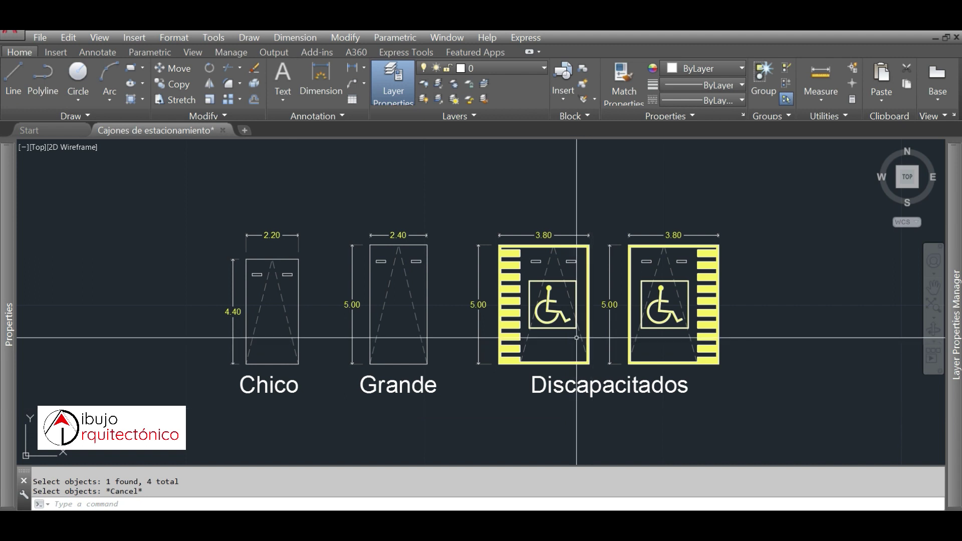
pyautogui.moveTo(512, 402); pyautogui.dragTo(570, 247, button='middle')
pyautogui.moveTo(551, 411); pyautogui.dragTo(564, 304, button='middle')
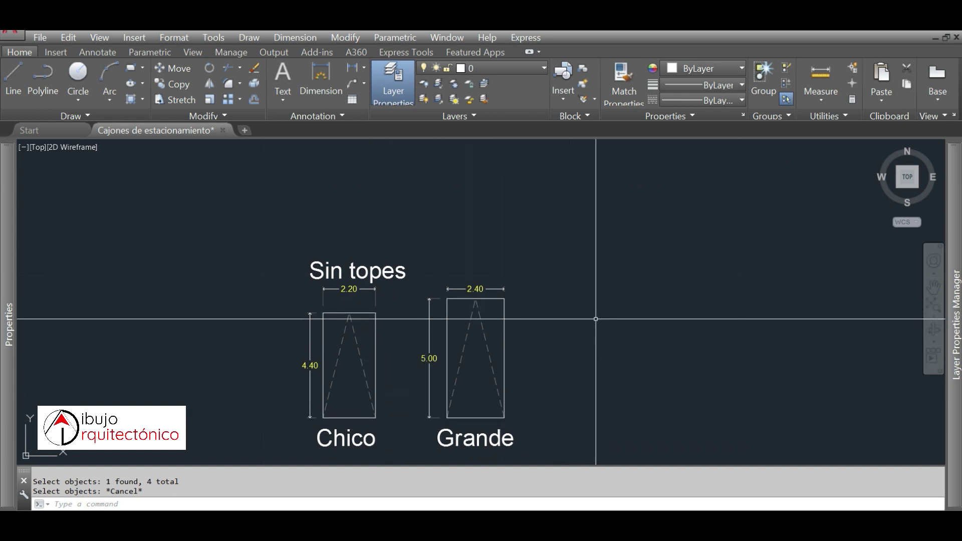
pyautogui.scroll(-2, 572, 330)
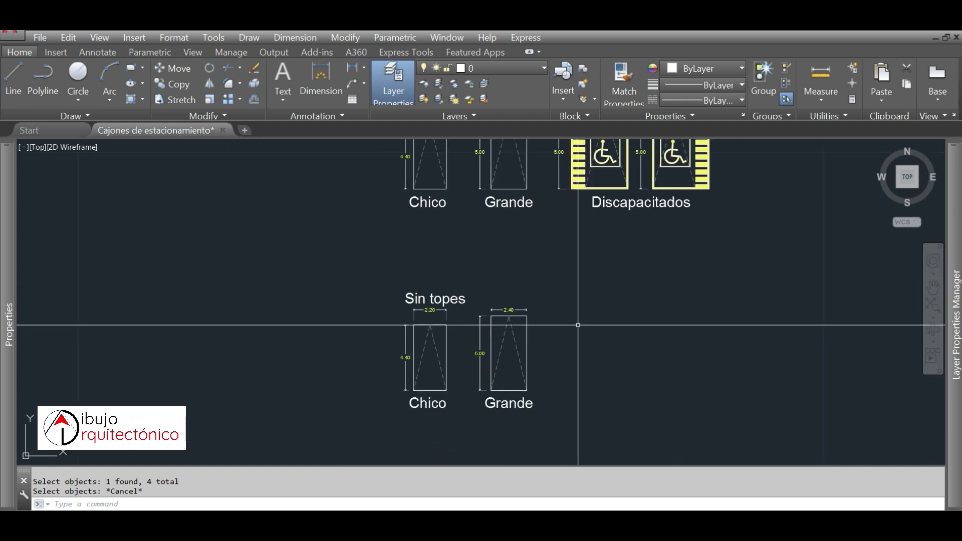
pyautogui.scroll(-2, 581, 323)
pyautogui.moveTo(604, 318); pyautogui.dragTo(571, 323, button='middle')
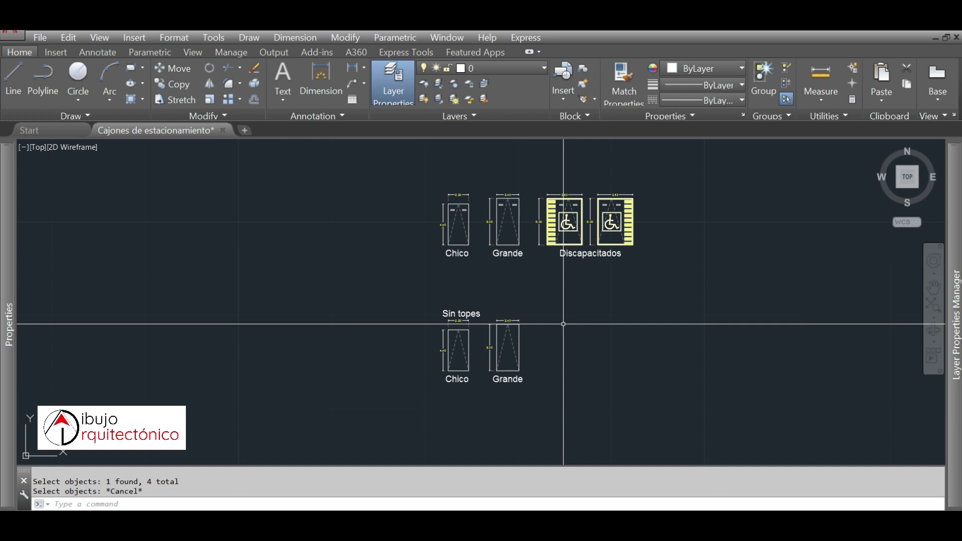
pyautogui.write('e')
# Erase the top-row text labels and the Chico and Grande Sin topes labels.
pyautogui.press('Return')
pyautogui.click(597, 267)
pyautogui.scroll(2, 597, 267)
pyautogui.click(374, 239)
pyautogui.press('Return')
pyautogui.press('Return')
pyautogui.click(484, 454)
pyautogui.click(373, 444)
pyautogui.moveTo(583, 295)
pyautogui.mouseDown(button='middle')
pyautogui.moveTo(578, 370)
pyautogui.moveTo(572, 341)
pyautogui.mouseUp(button='middle')
pyautogui.press('Return')
pyautogui.press('Return')
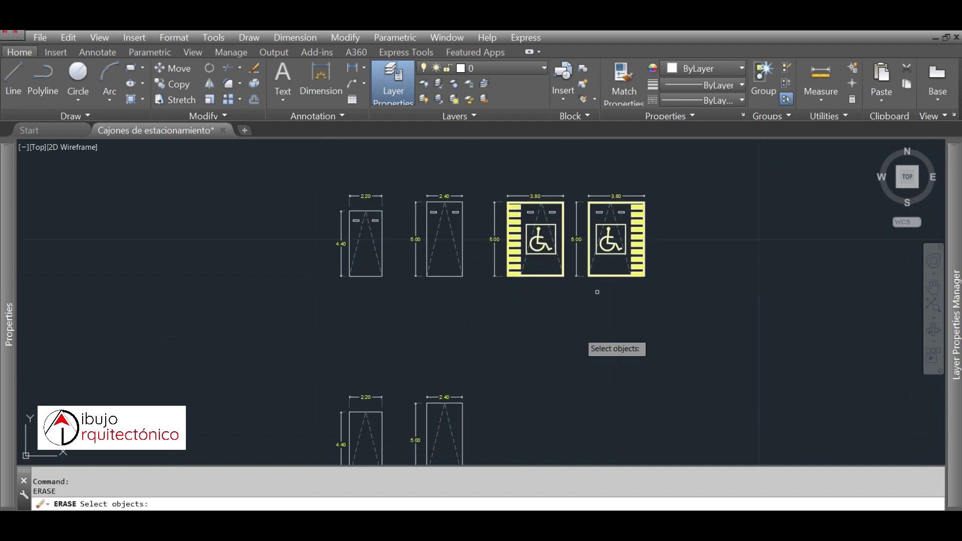
# Erase the upper row's four width dimensions, the 4.40 dimension and both 5.00 dimensions.
pyautogui.scroll(2, 627, 173)
pyautogui.click(650, 175)
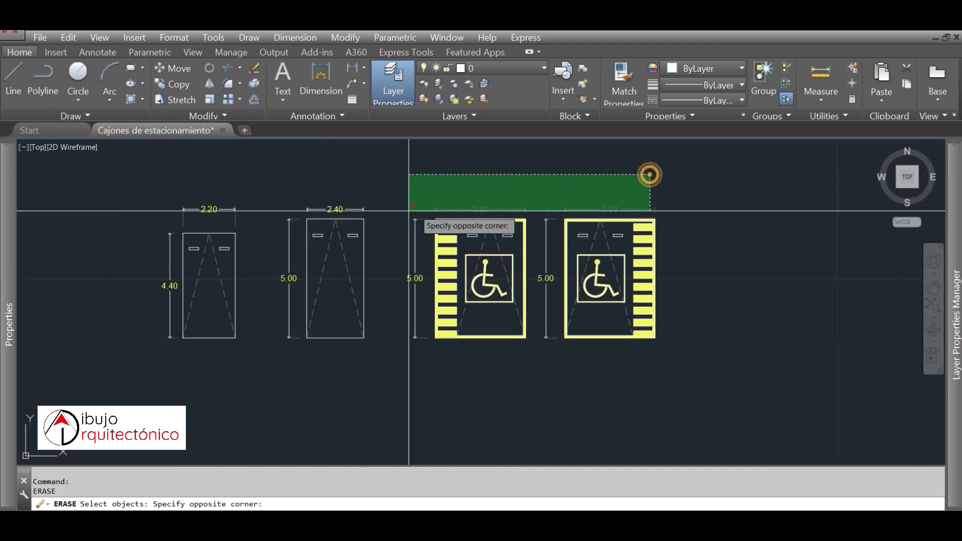
pyautogui.click(191, 211)
pyautogui.click(169, 251)
pyautogui.click(287, 272)
pyautogui.click(544, 291)
pyautogui.press('Return')
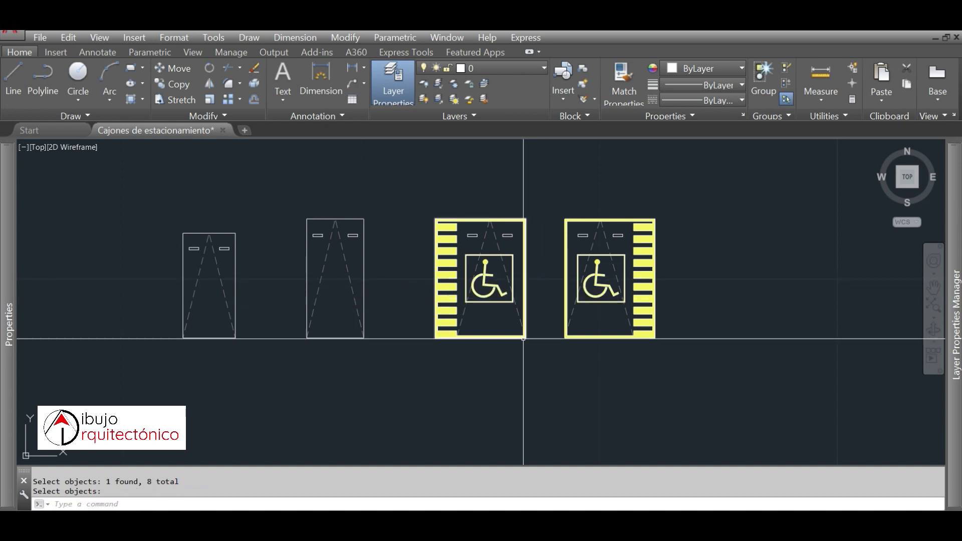
# Erase the lower row's 2.20, 2.40, 5.00 and 4.40 dimensions.
pyautogui.moveTo(351, 418); pyautogui.dragTo(518, 257, button='middle')
pyautogui.press('Return')
pyautogui.click(518, 258)
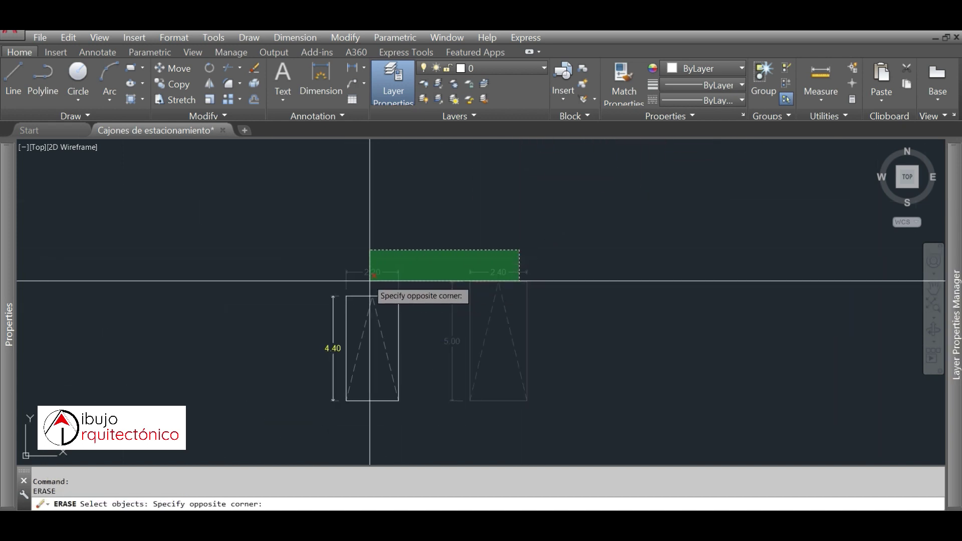
pyautogui.click(371, 279)
pyautogui.click(454, 299)
pyautogui.click(333, 303)
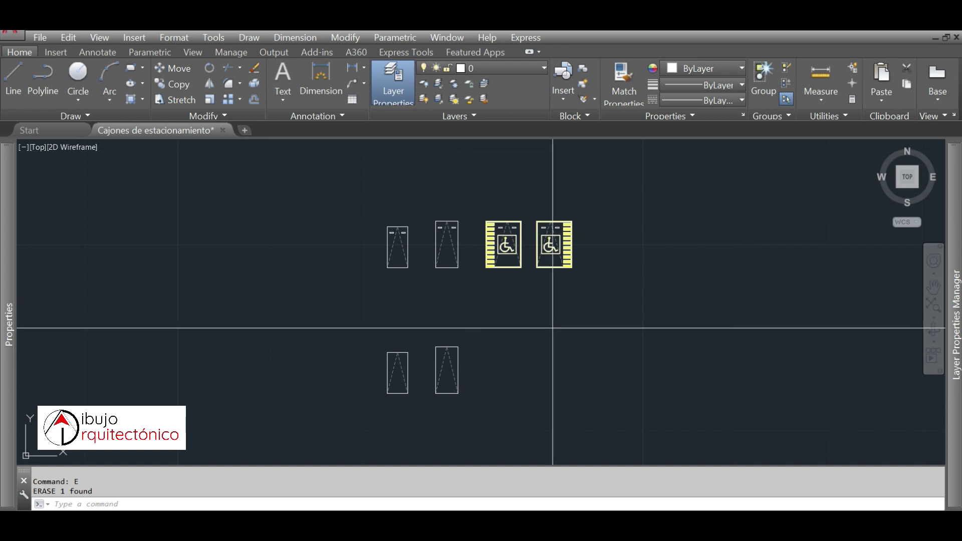
# Draw a horizontal guide line above the stalls as the common top edge.
pyautogui.write('l')
pyautogui.press('Return')
pyautogui.click(577, 220)
pyautogui.click(231, 220)
pyautogui.press('Escape')
# Move the first stall so its top corner sits on the guide line.
pyautogui.write('m')
pyautogui.press('Return')
pyautogui.click(349, 291)
pyautogui.click(412, 208)
pyautogui.scroll(2, 415, 215)
pyautogui.press('Return')
pyautogui.click(414, 215)
pyautogui.click(414, 209)
# Move the next stall and the lower-left stall up into the top row.
pyautogui.press('Return')
pyautogui.click(447, 263)
pyautogui.click(431, 210)
pyautogui.press('Return')
pyautogui.click(490, 223)
pyautogui.click(418, 387)
pyautogui.press('Return')
pyautogui.click(415, 350)
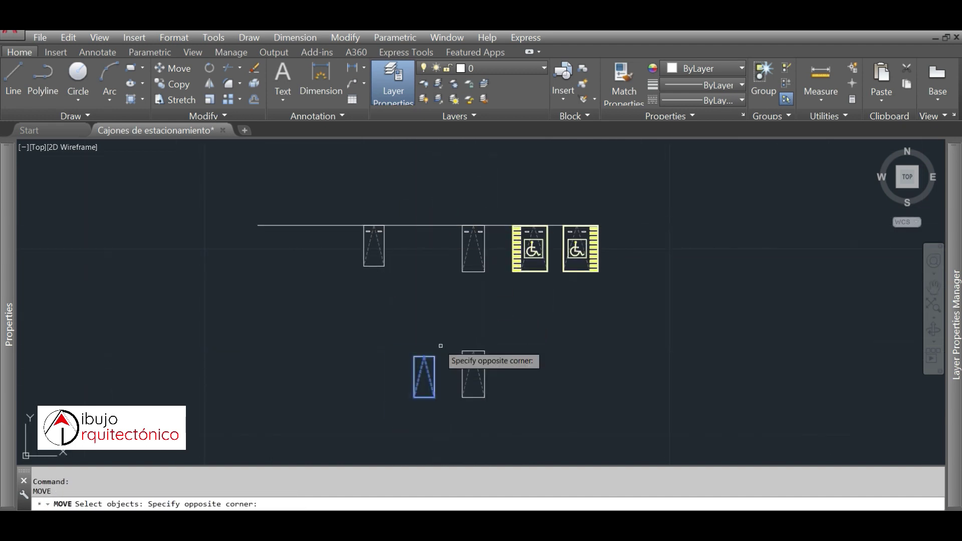
pyautogui.click(436, 228)
pyautogui.click(495, 291)
# Move both accessible stalls together farther right along the row.
pyautogui.click(594, 243)
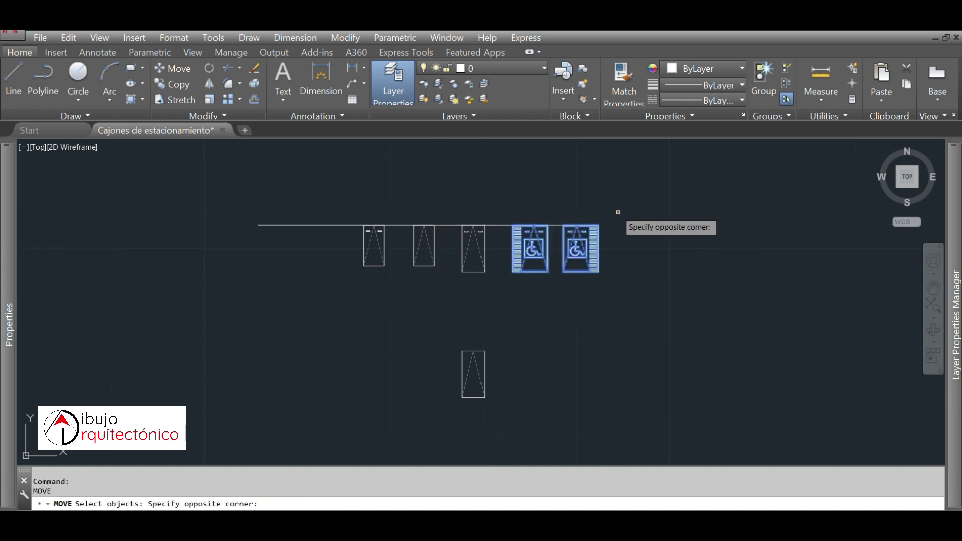
pyautogui.write('r')
pyautogui.press('Return')
pyautogui.click(381, 213)
pyautogui.click(303, 247)
pyautogui.press('Return')
pyautogui.click(414, 224)
pyautogui.click(511, 217)
# Move the two remaining lower stalls up onto the guide line in the top row.
pyautogui.press('Return')
pyautogui.click(518, 333)
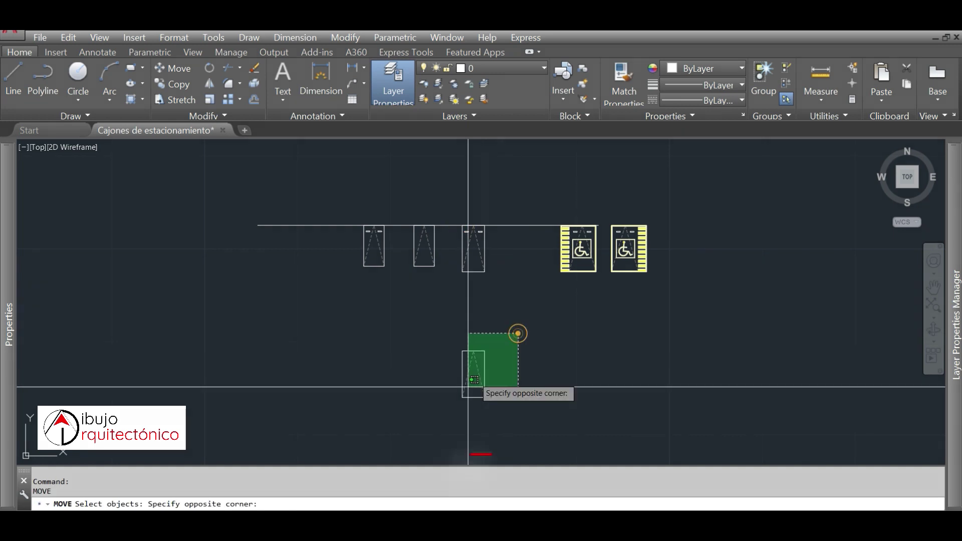
pyautogui.click(473, 387)
pyautogui.press('Return')
pyautogui.click(424, 225)
pyautogui.press('Return')
pyautogui.click(544, 335)
pyautogui.click(499, 421)
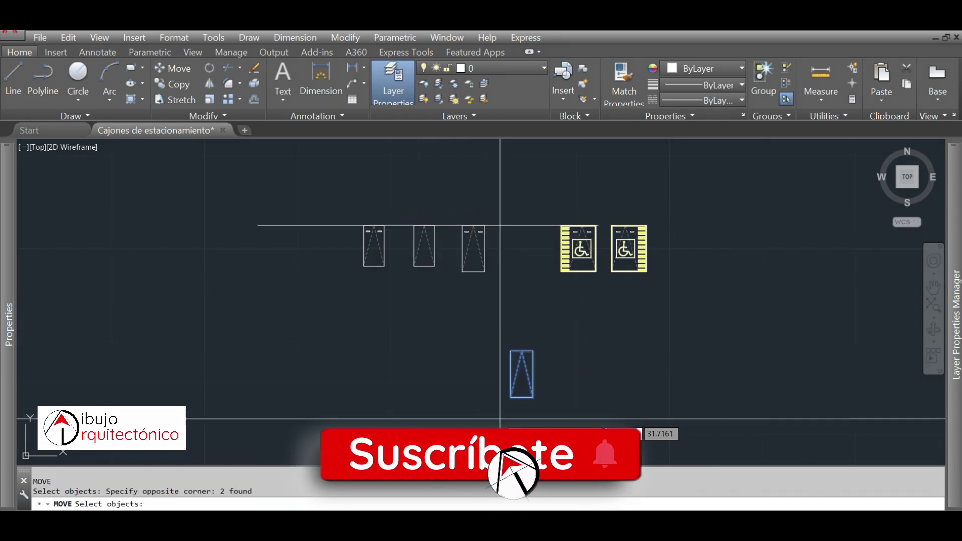
pyautogui.press('Return')
pyautogui.click(509, 351)
pyautogui.click(508, 227)
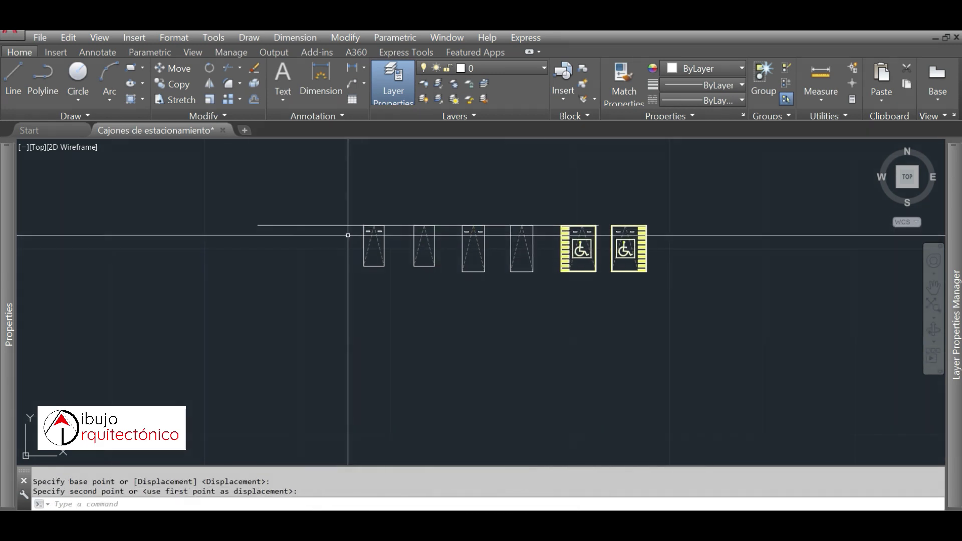
pyautogui.write('e')
# Window-select the guide line for erasing, then cancel the erase.
pyautogui.press('Return')
pyautogui.click(301, 231)
pyautogui.click(337, 208)
pyautogui.scroll(3, 556, 262)
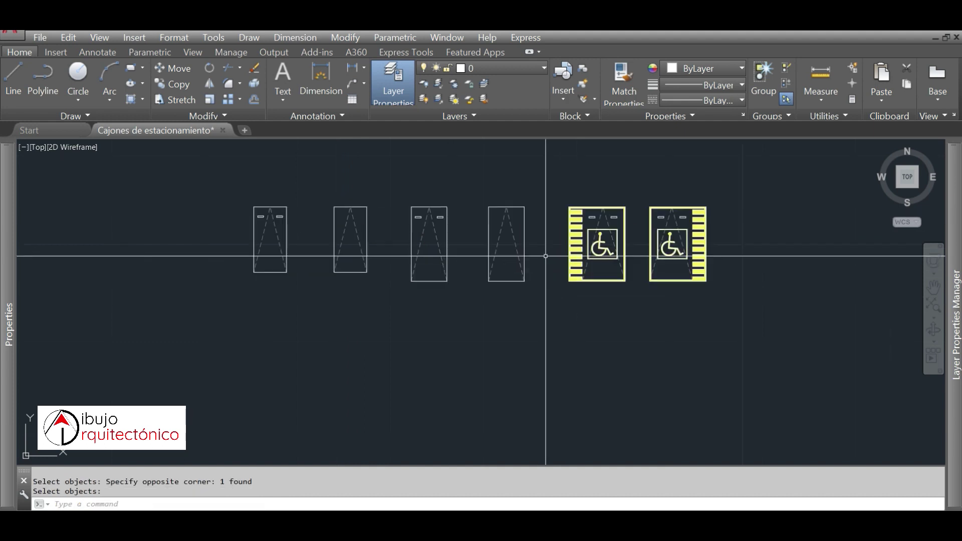
pyautogui.scroll(2, 528, 253)
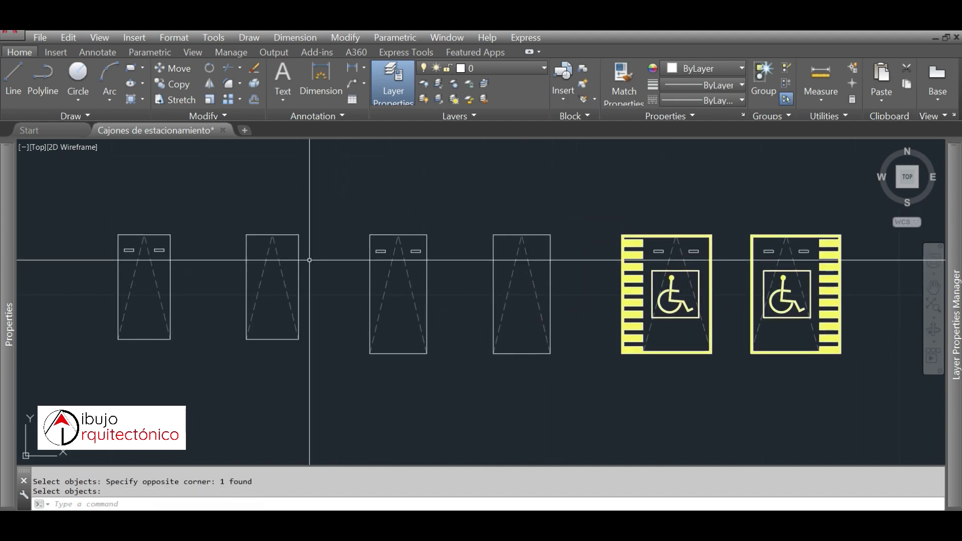
pyautogui.press('Escape')
# Select each stall in turn to check it is a separate object.
pyautogui.click(287, 269)
pyautogui.press('Escape')
pyautogui.click(408, 271)
pyautogui.press('Escape')
pyautogui.click(531, 273)
pyautogui.press('Escape')
pyautogui.click(633, 262)
pyautogui.press('Escape')
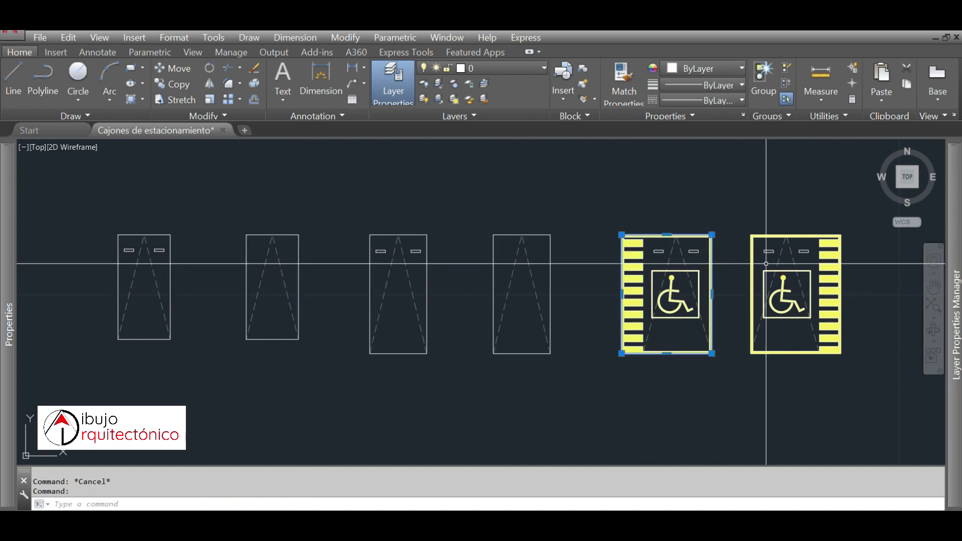
pyautogui.click(750, 260)
pyautogui.press('Escape')
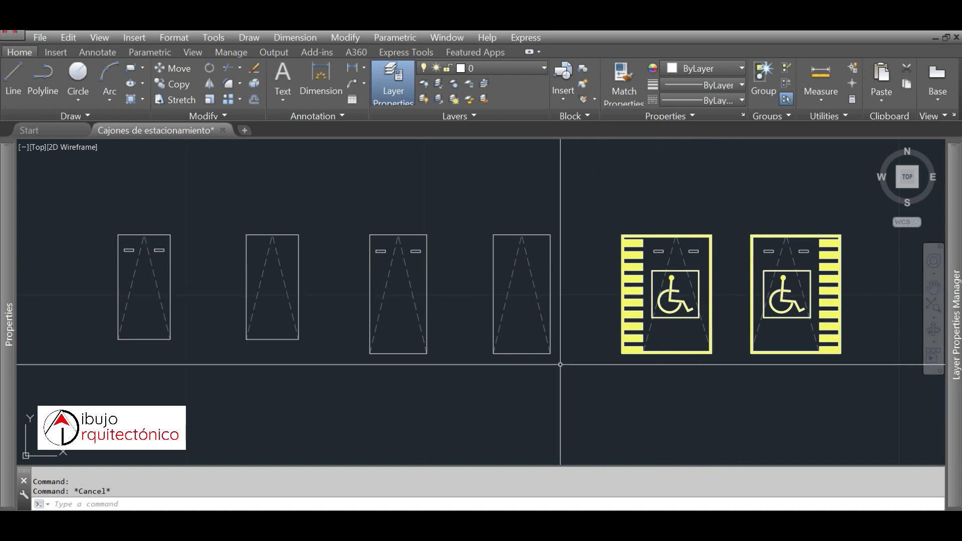
# Define block 'Cajón de estacionamiento' from all six stalls, then double-click it for editing.
pyautogui.write('b')
pyautogui.press('Return')
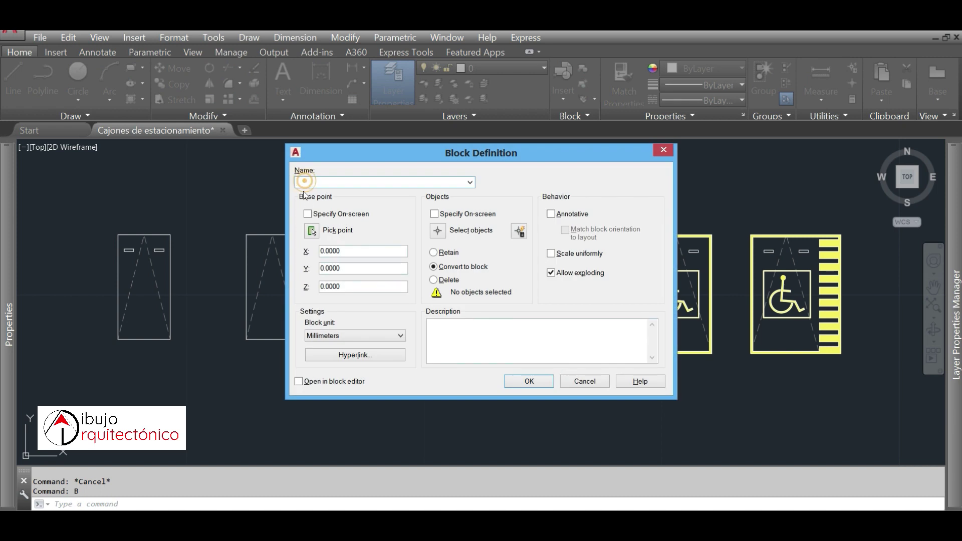
pyautogui.write('Cajón de estacionamiento')
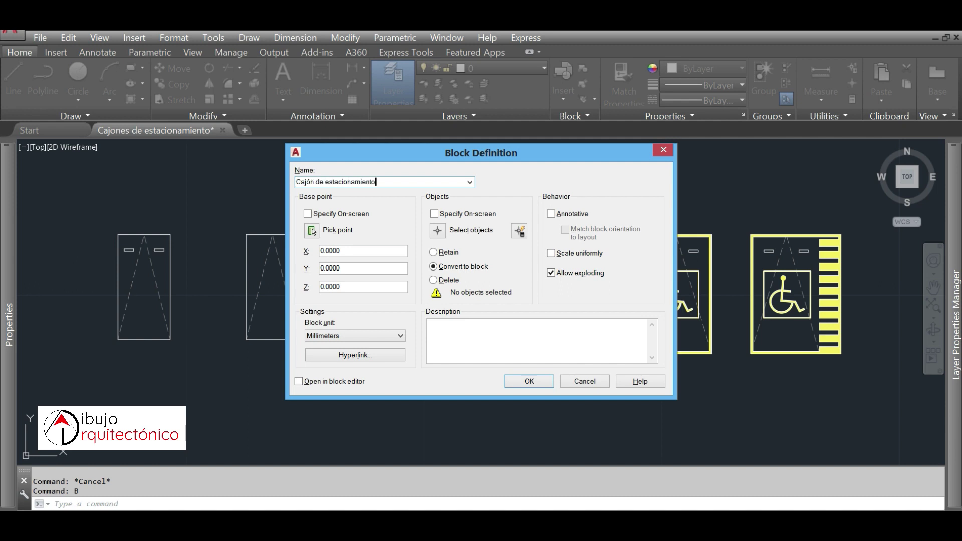
pyautogui.click(312, 230)
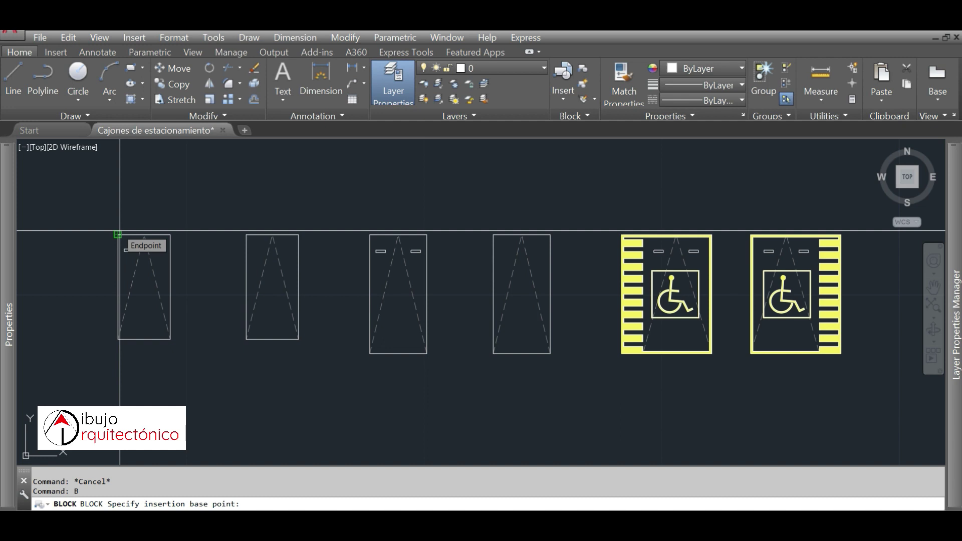
pyautogui.press('Escape')
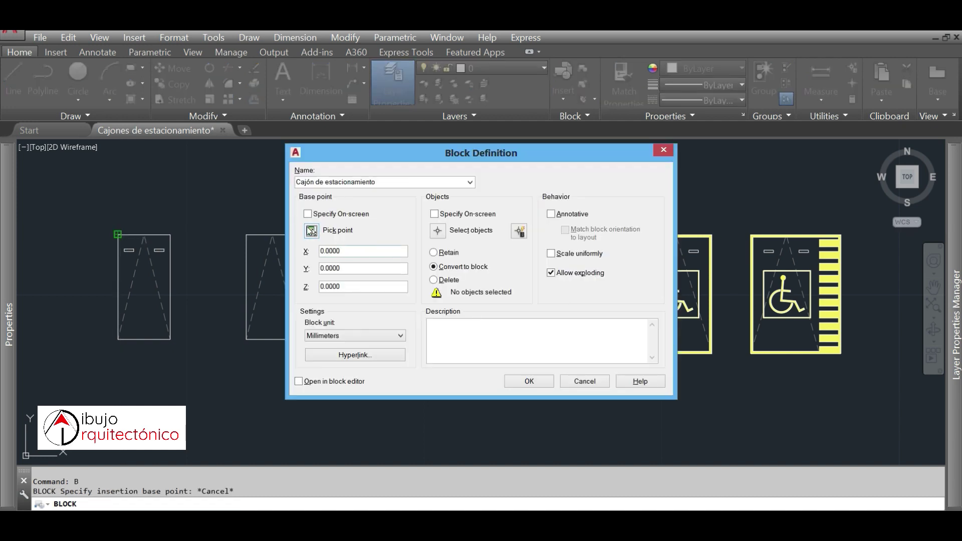
pyautogui.click(438, 231)
pyautogui.click(857, 219)
pyautogui.click(94, 399)
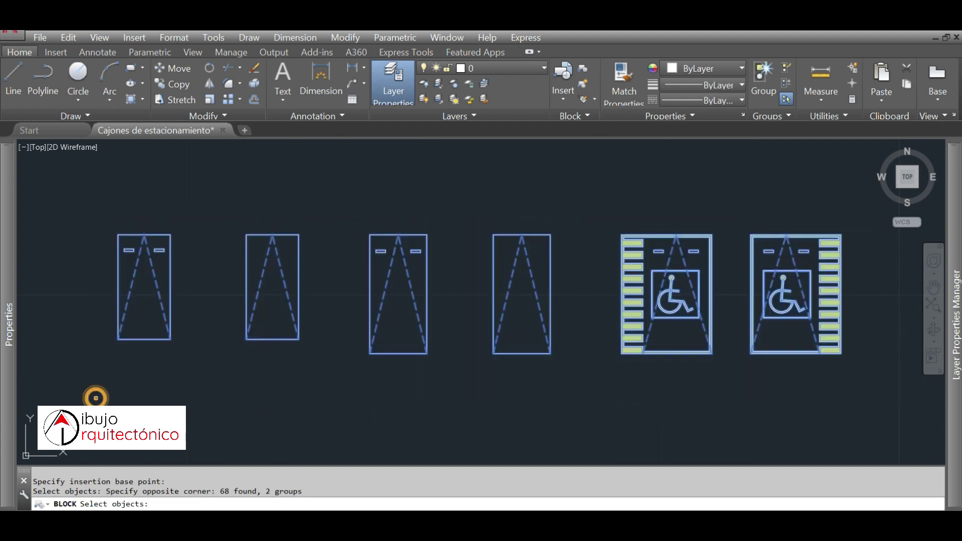
pyautogui.press('Return')
pyautogui.click(539, 384)
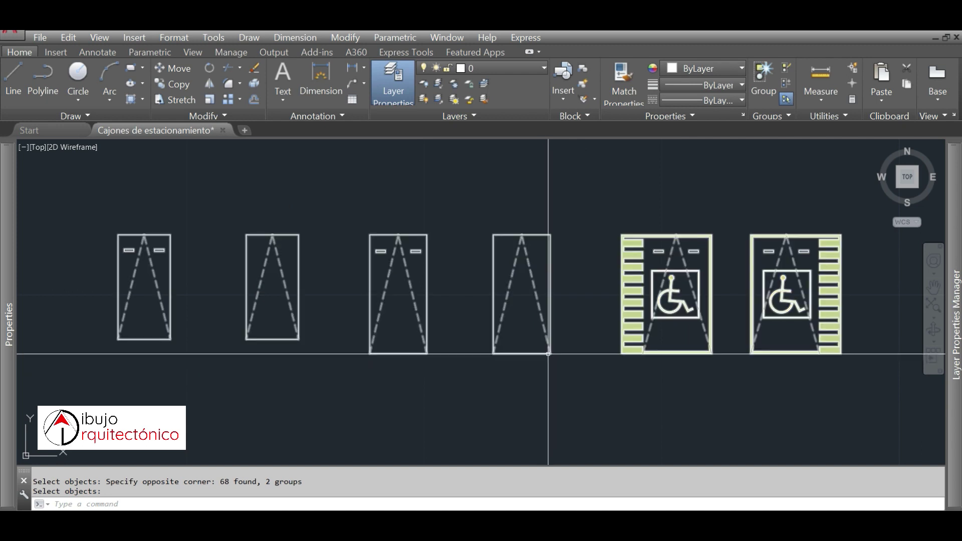
pyautogui.doubleClick(548, 354)
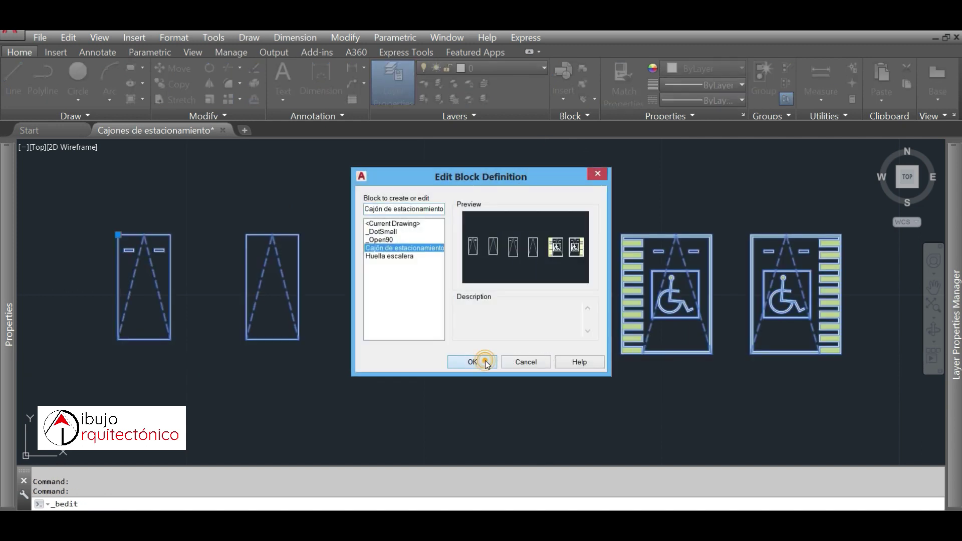
# Open the block in the Block Editor and place Visibility1 at the first stall's top-left corner.
pyautogui.click(485, 362)
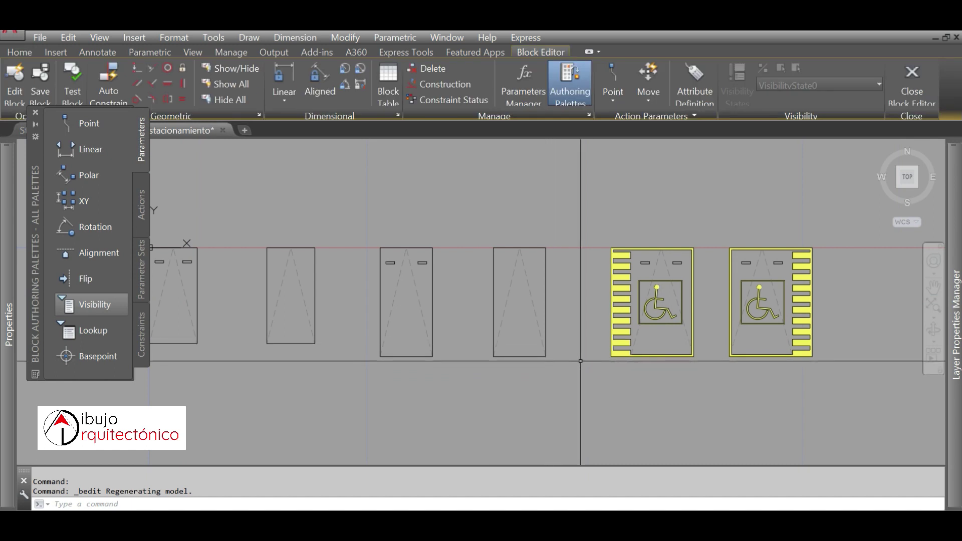
pyautogui.scroll(-2, 571, 364)
pyautogui.moveTo(571, 365); pyautogui.dragTo(555, 346, button='middle')
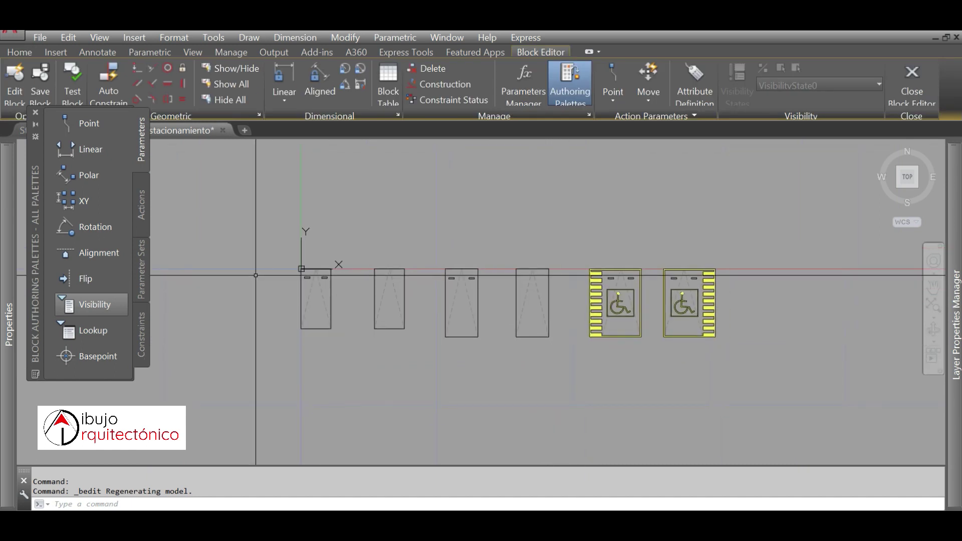
pyautogui.click(94, 305)
pyautogui.scroll(2, 301, 269)
pyautogui.scroll(2, 309, 278)
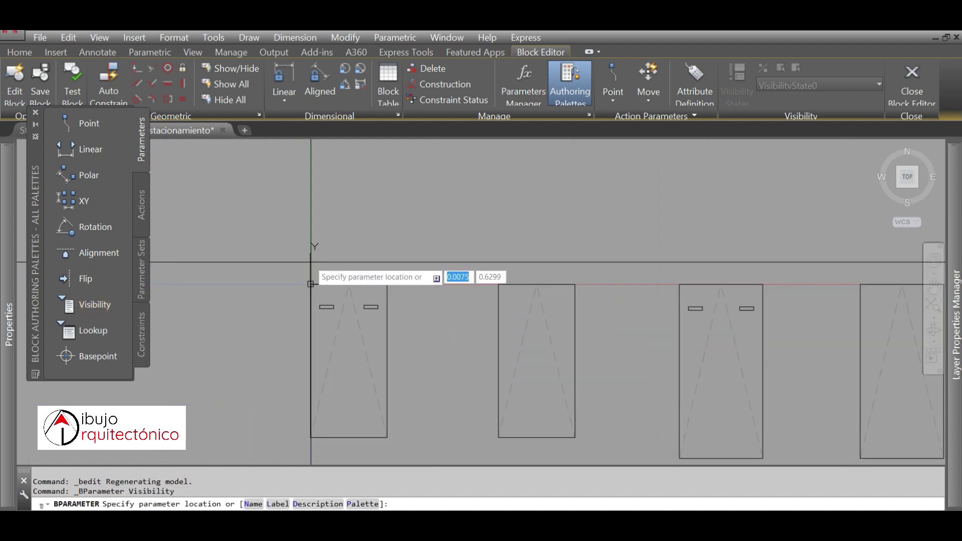
pyautogui.click(311, 262)
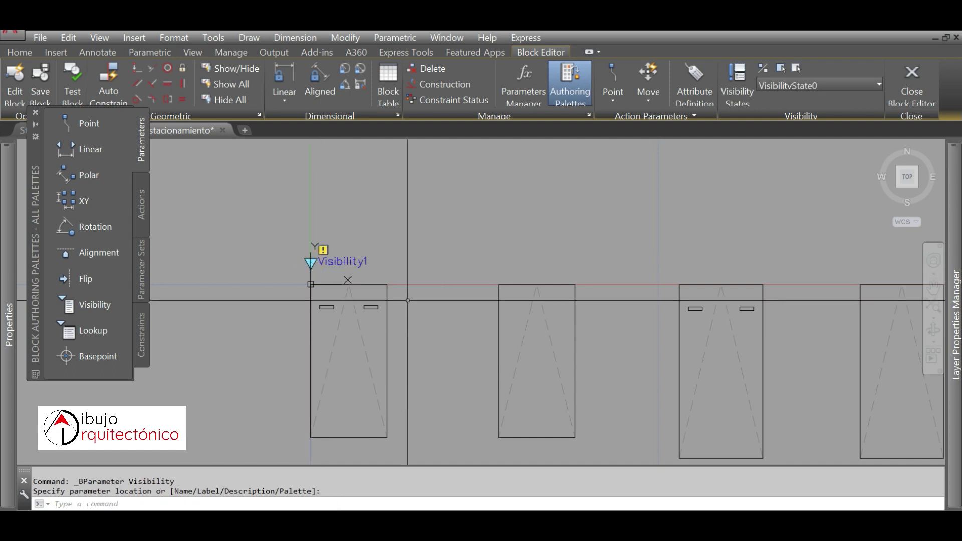
pyautogui.scroll(-2, 490, 240)
pyautogui.moveTo(558, 247); pyautogui.dragTo(433, 248, button='middle')
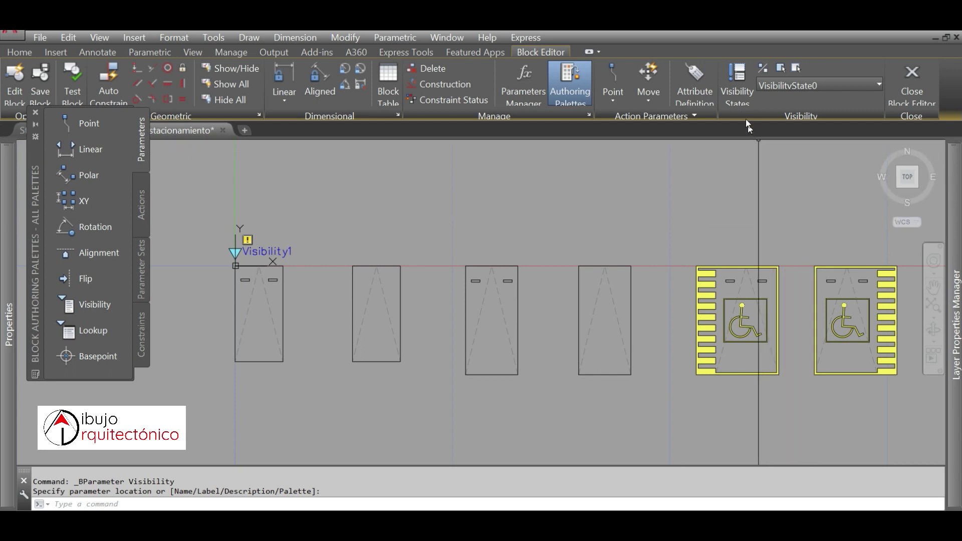
# Rename VisibilityState0 to Chico con topes and add states Chico sin topes and Grande con topes.
pyautogui.click(738, 85)
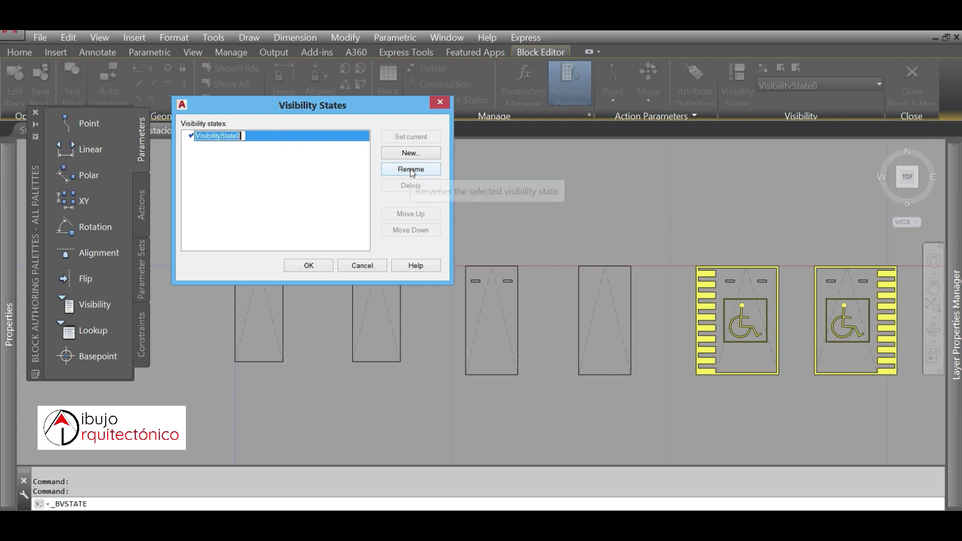
pyautogui.write('Chico con topes')
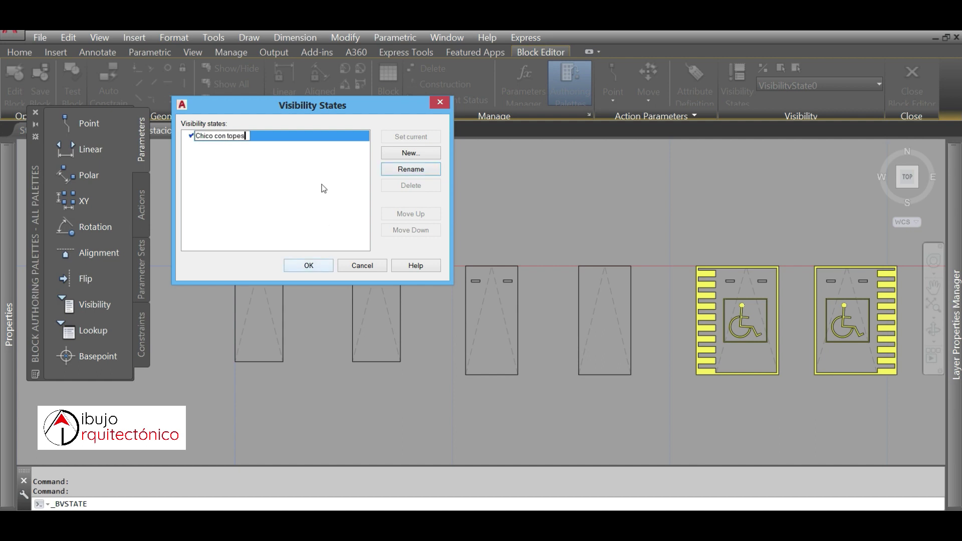
pyautogui.click(321, 184)
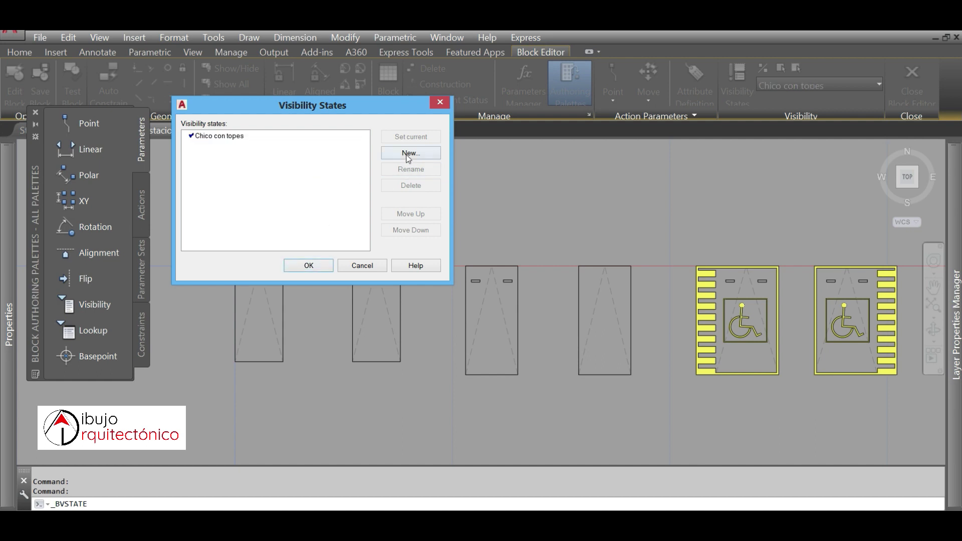
pyautogui.click(409, 155)
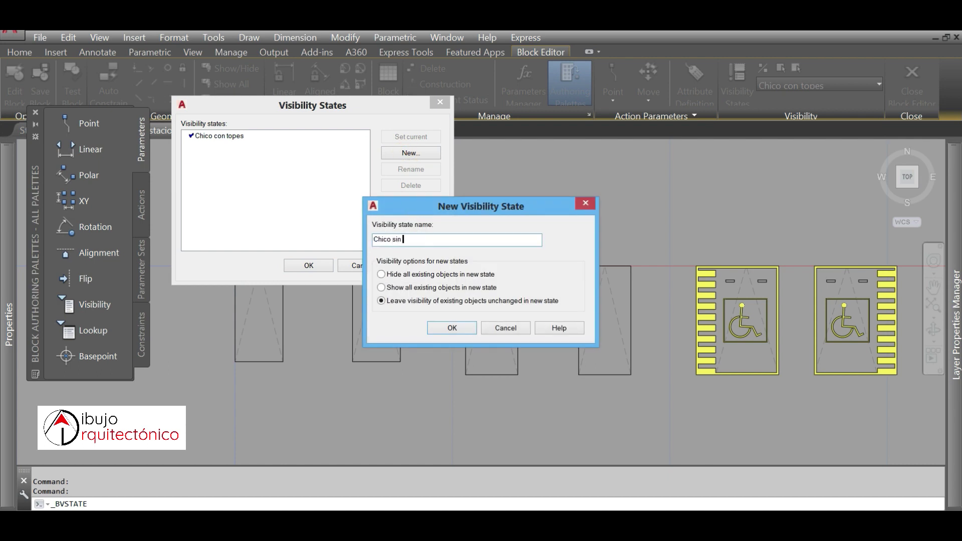
pyautogui.click(448, 328)
pyautogui.click(410, 155)
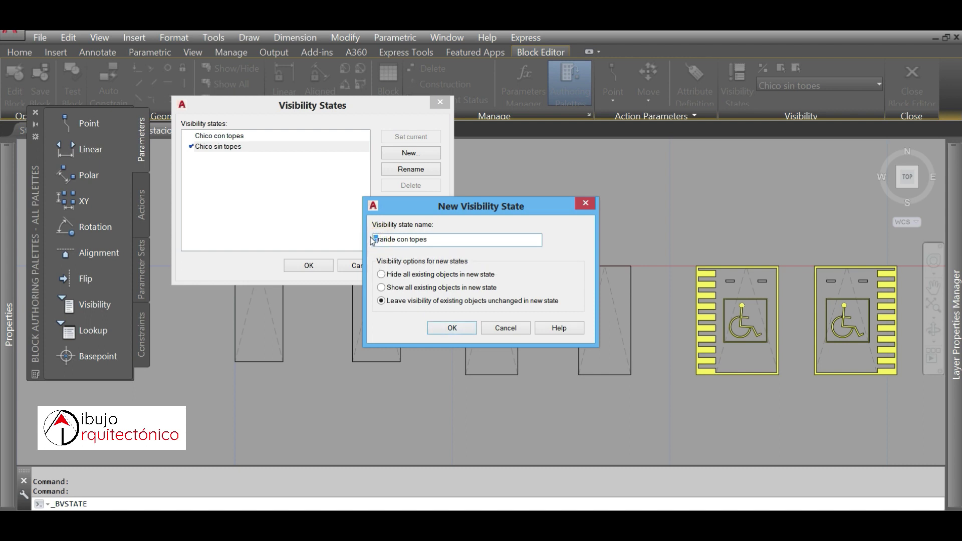
pyautogui.click(459, 328)
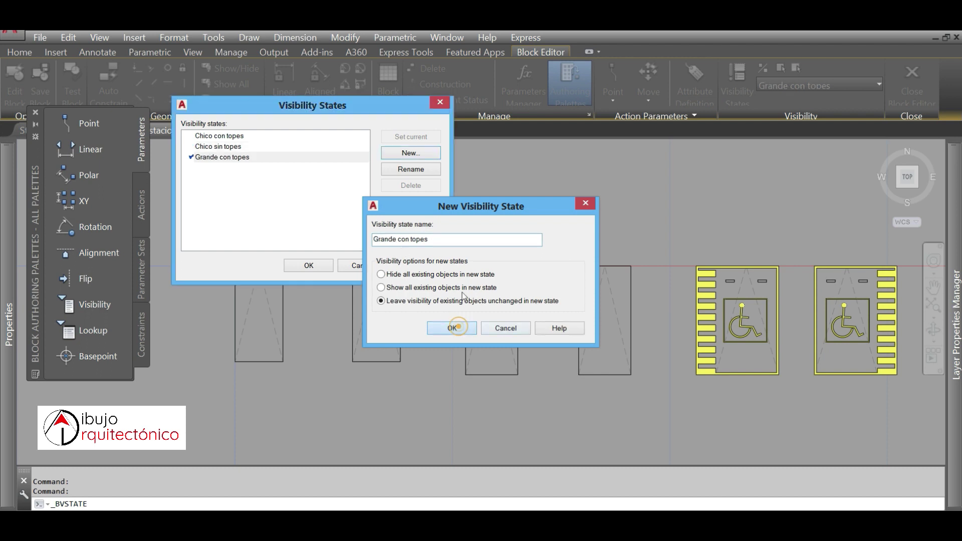
# Add states Grande sin topes, Discapacitados izquierdo and Discapacitados derecho, and accept.
pyautogui.click(416, 157)
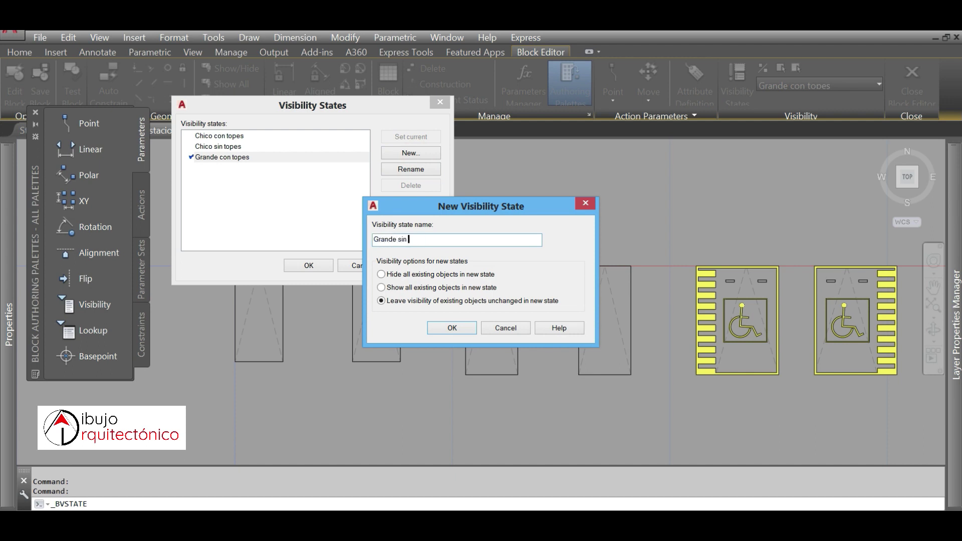
pyautogui.write('Grande sin topes')
pyautogui.click(449, 330)
pyautogui.click(420, 157)
pyautogui.write('Discapacitados izquierdo')
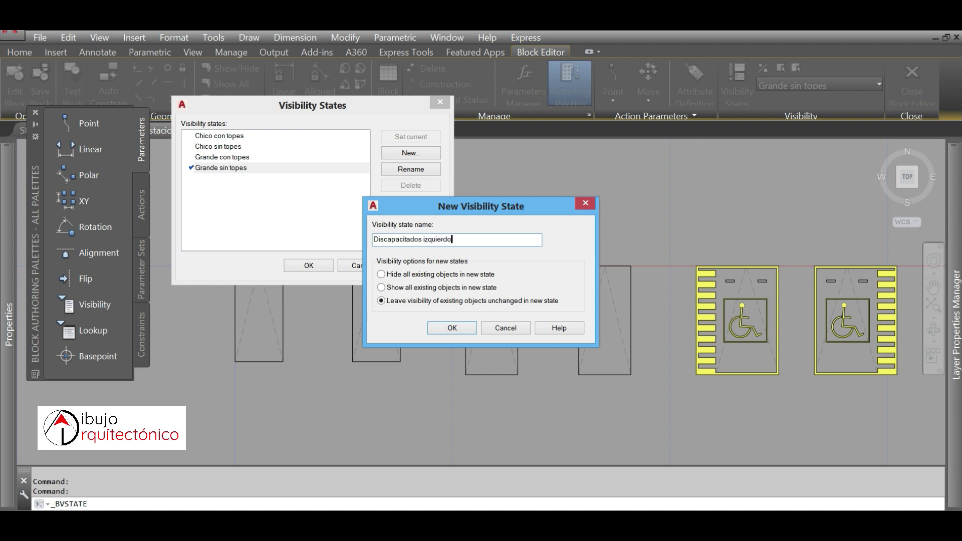
pyautogui.click(449, 329)
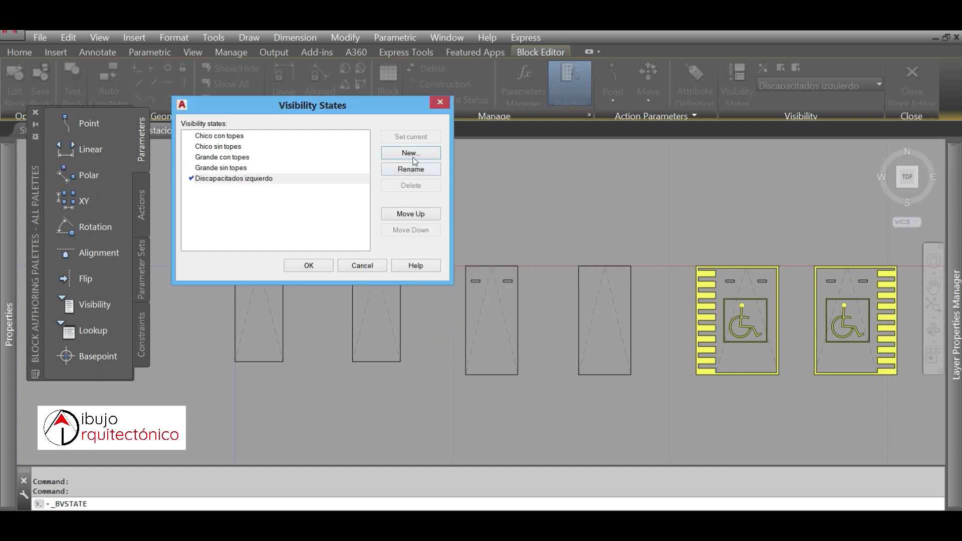
pyautogui.click(414, 156)
pyautogui.write('Discapacitados derecho')
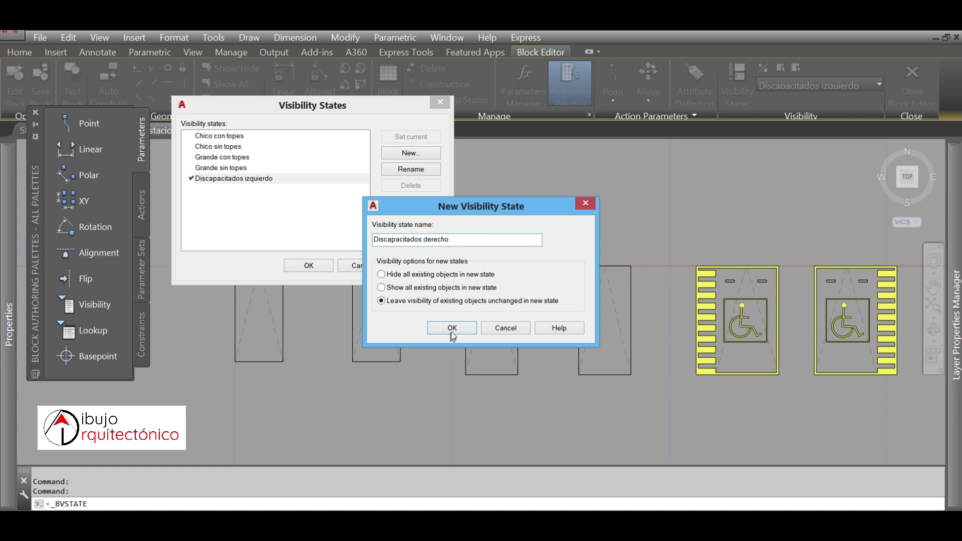
pyautogui.click(452, 329)
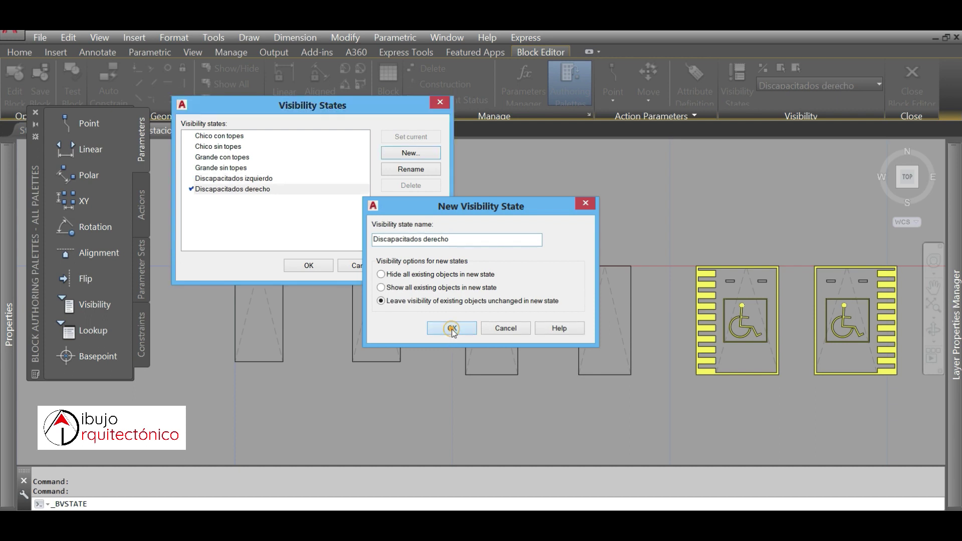
pyautogui.click(305, 267)
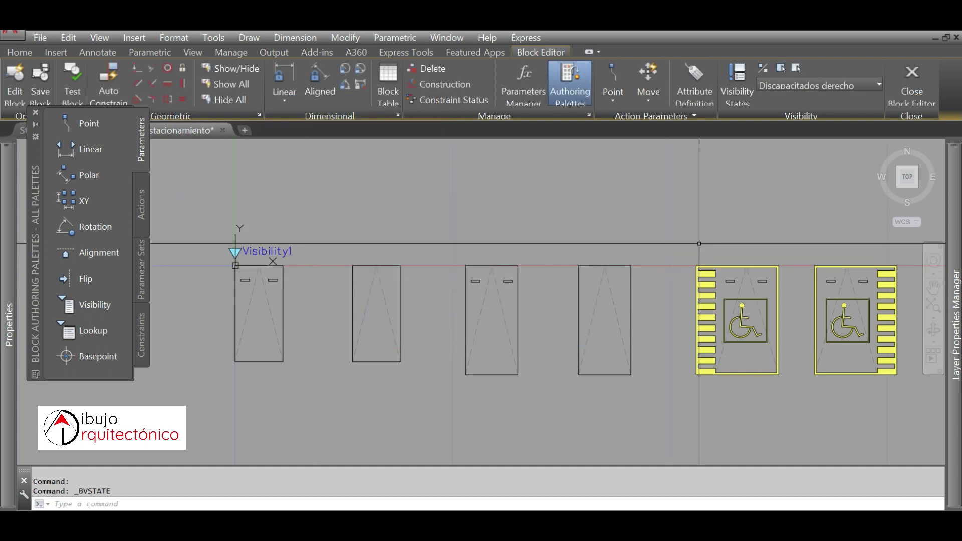
# With Chico con topes current, hide every stall except the first one.
pyautogui.moveTo(696, 240); pyautogui.dragTo(663, 232, button='middle')
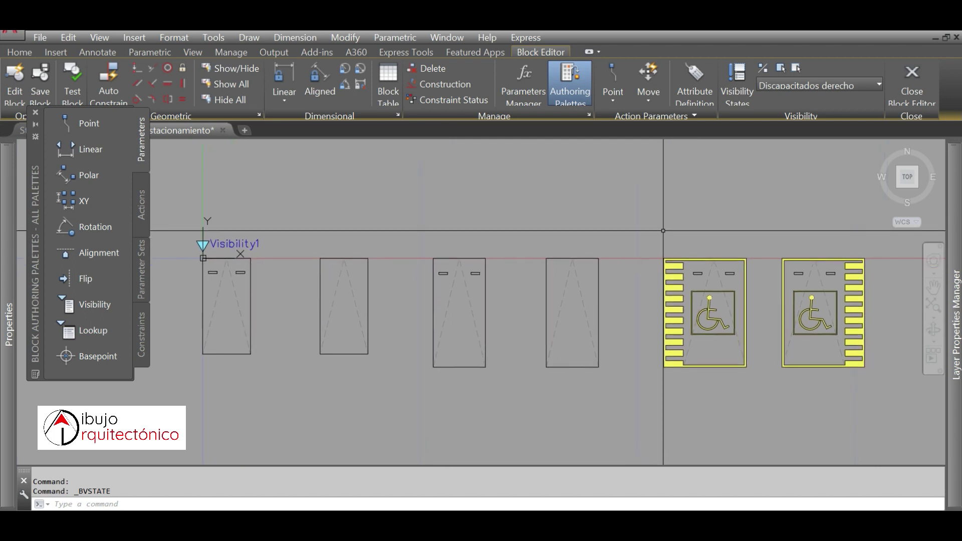
pyautogui.click(864, 89)
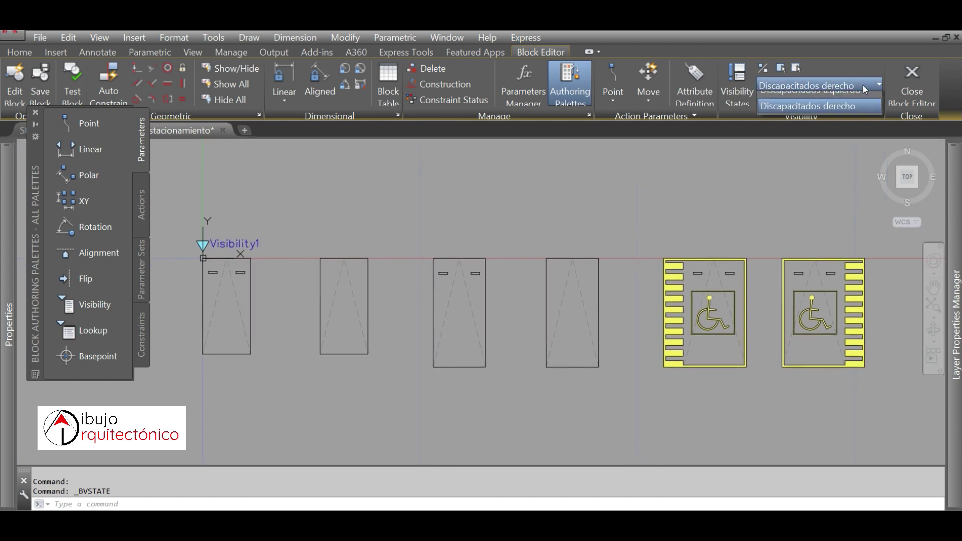
pyautogui.click(811, 101)
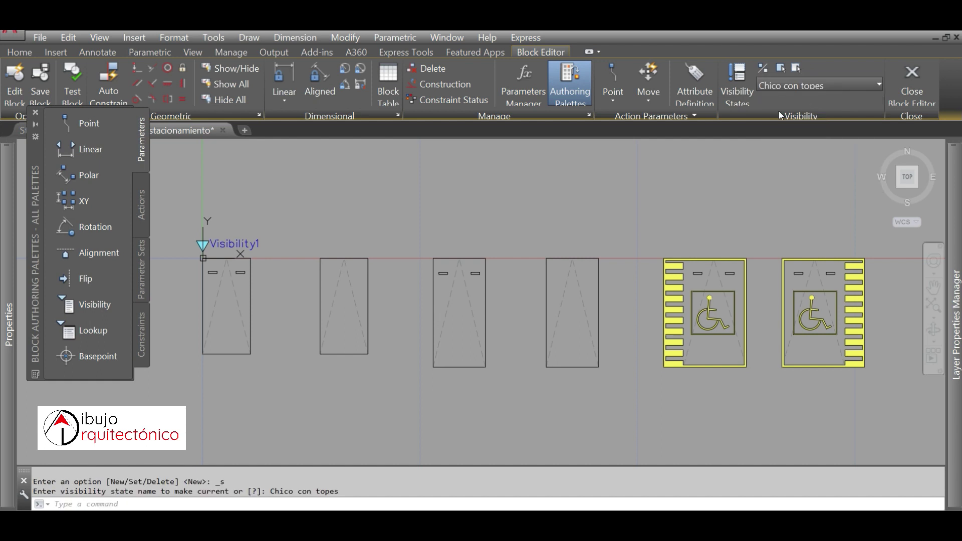
pyautogui.click(299, 397)
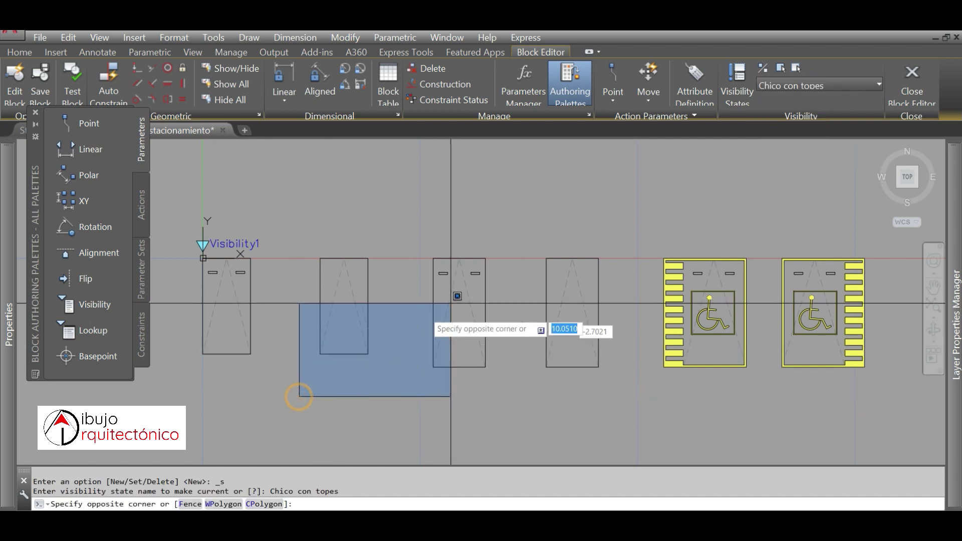
pyautogui.click(872, 236)
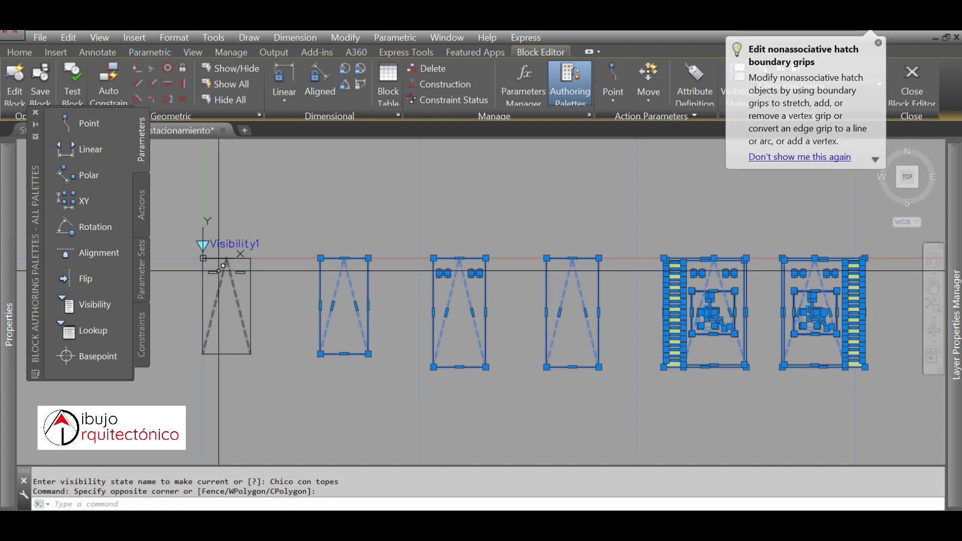
pyautogui.click(878, 44)
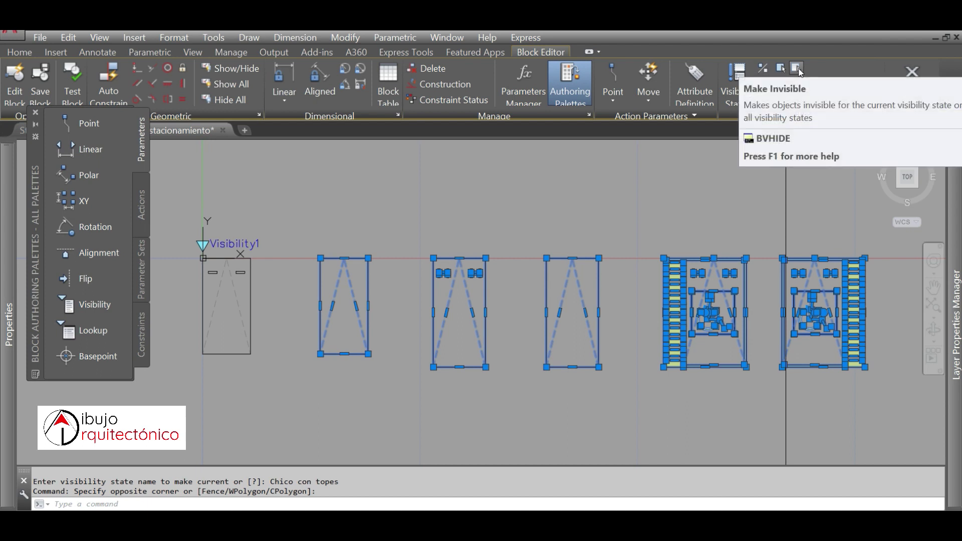
pyautogui.click(797, 70)
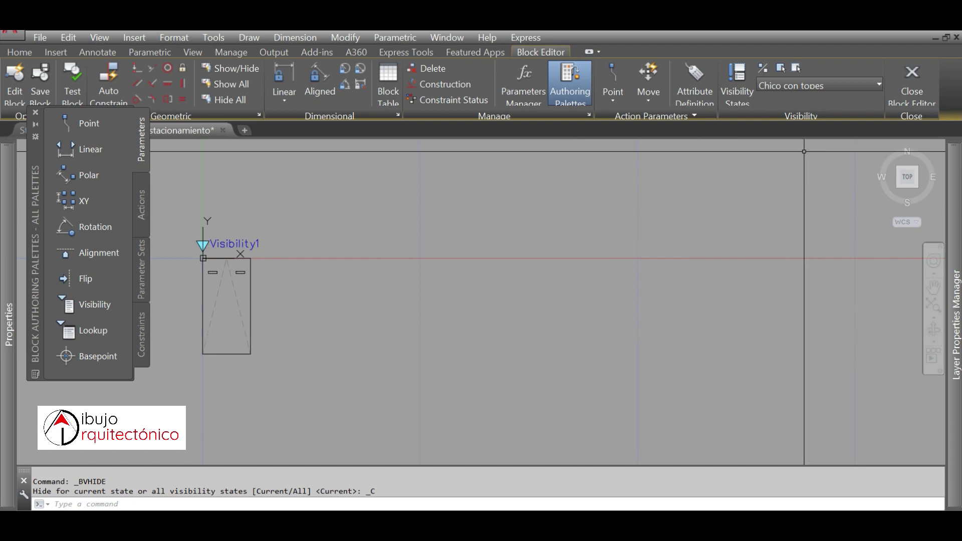
# With Chico sin topes current, hide the first, large and accessible stalls, leaving the second.
pyautogui.click(826, 86)
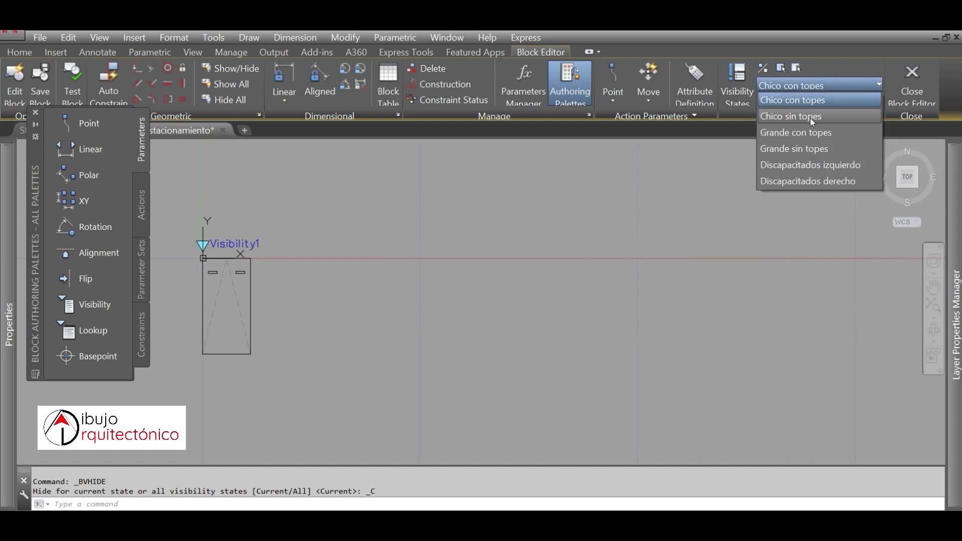
pyautogui.click(810, 118)
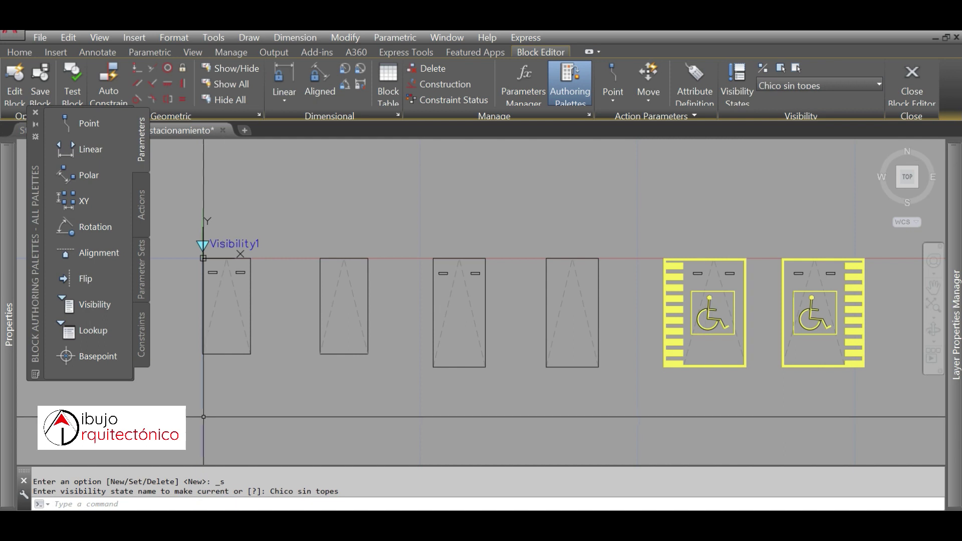
pyautogui.click(185, 413)
pyautogui.click(268, 286)
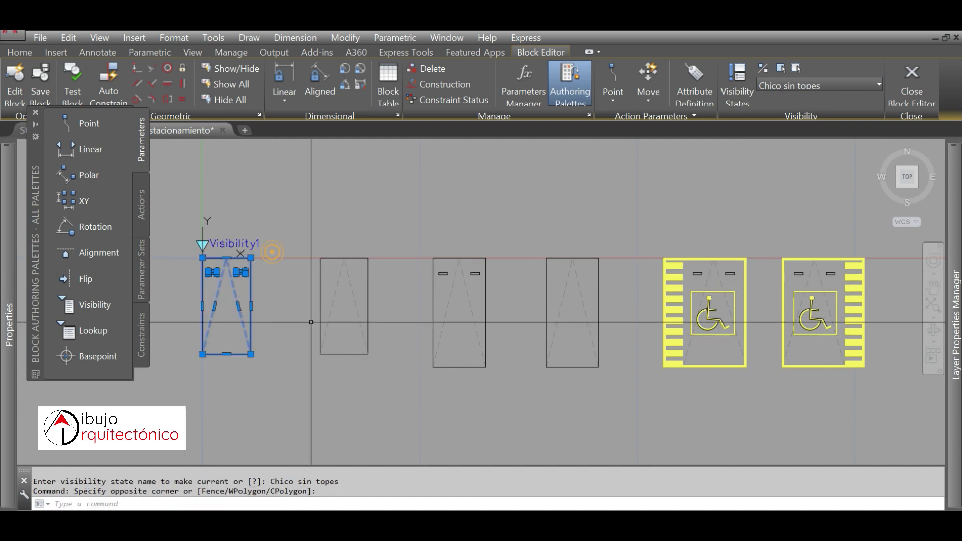
pyautogui.click(402, 392)
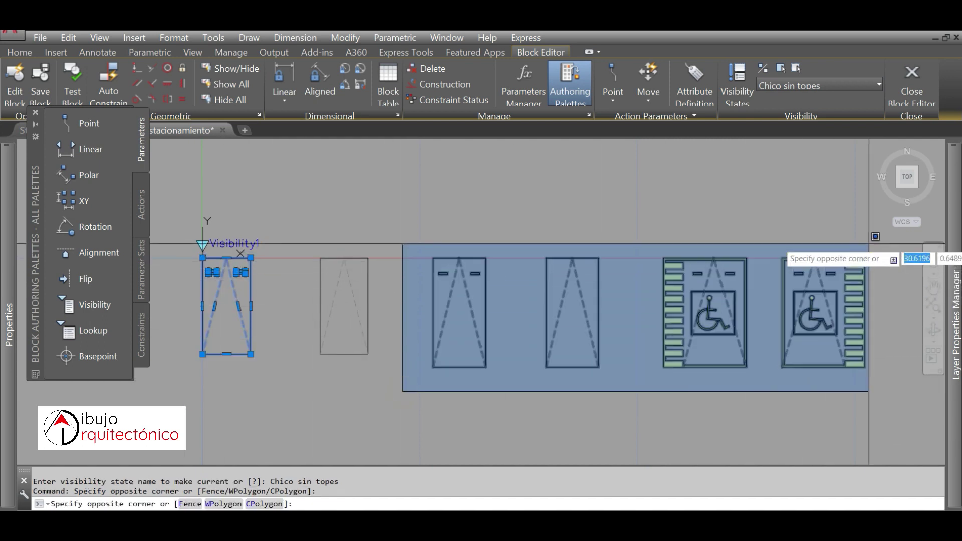
pyautogui.click(876, 242)
pyautogui.click(879, 43)
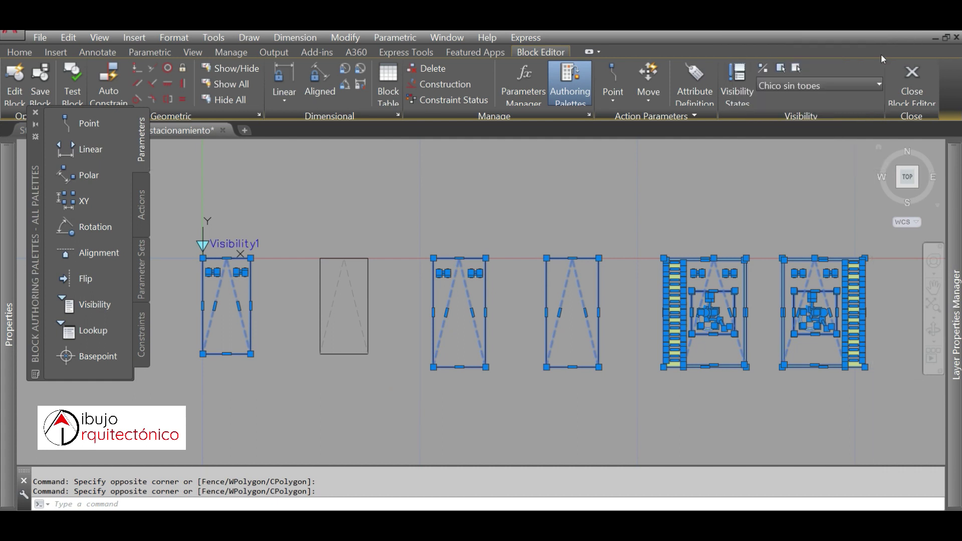
pyautogui.click(797, 70)
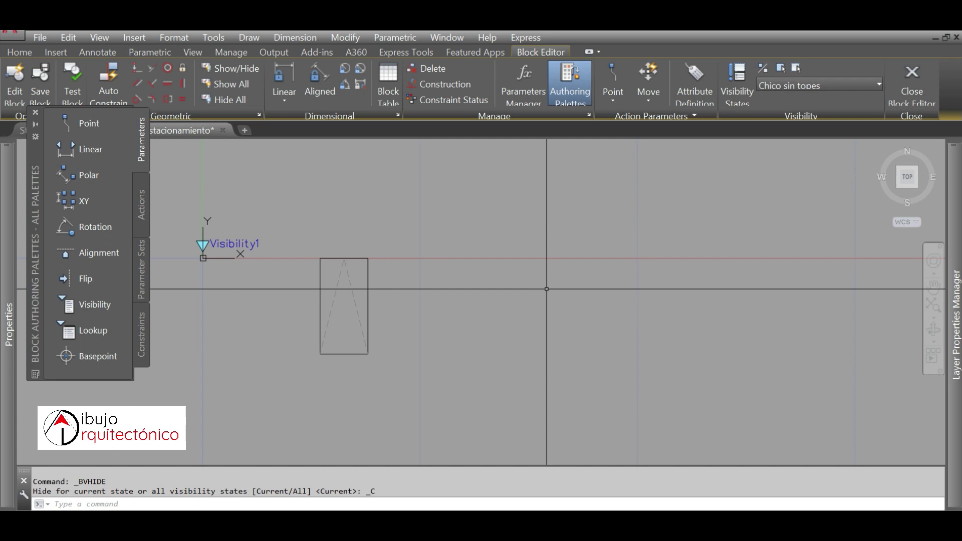
# In Grande con topes, hide the two small stalls, the fourth stall and the accessible stalls, leaving the third stall.
pyautogui.click(825, 86)
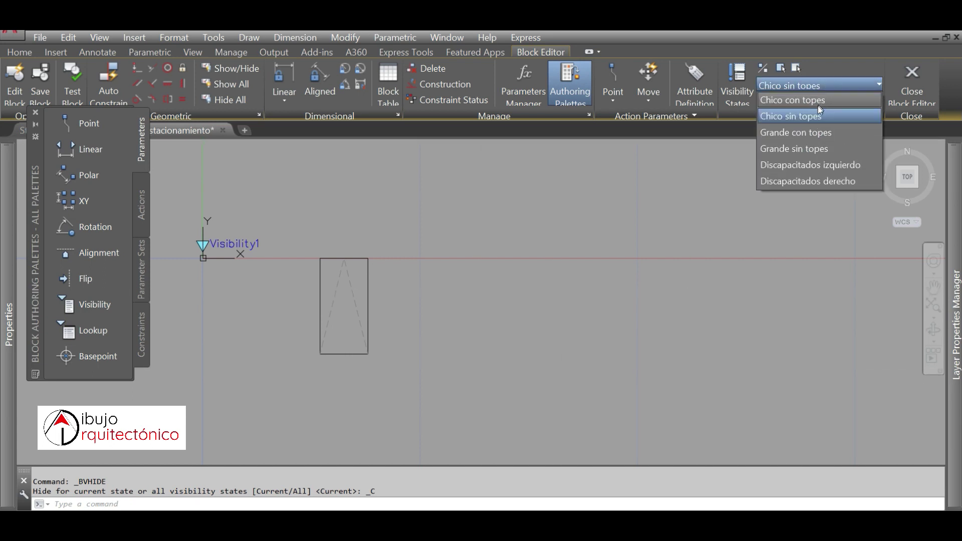
pyautogui.click(813, 131)
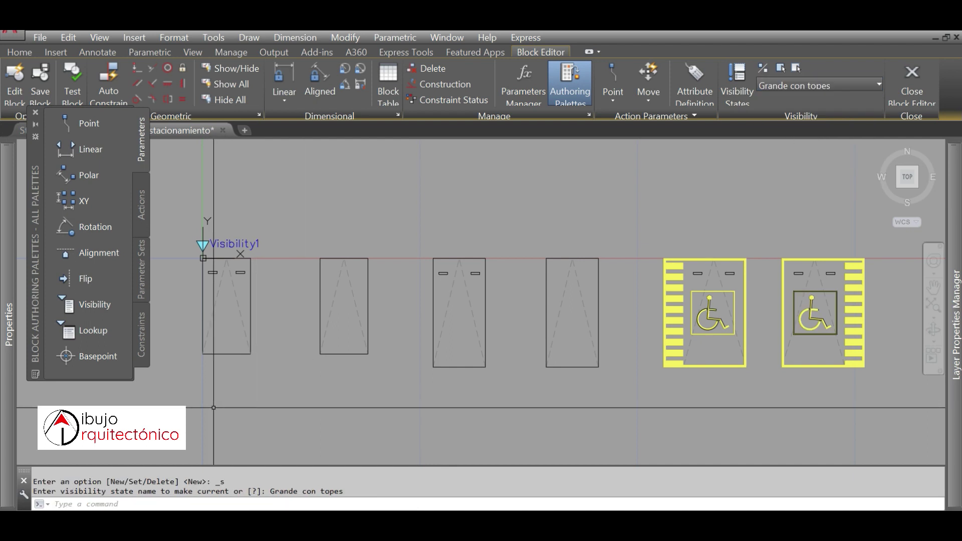
pyautogui.click(177, 401)
pyautogui.click(393, 238)
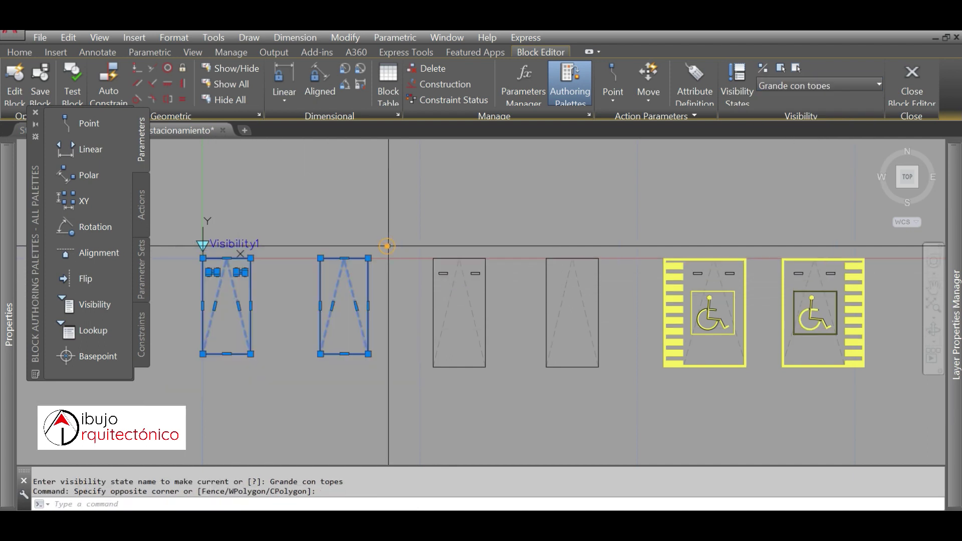
pyautogui.click(516, 387)
pyautogui.click(896, 249)
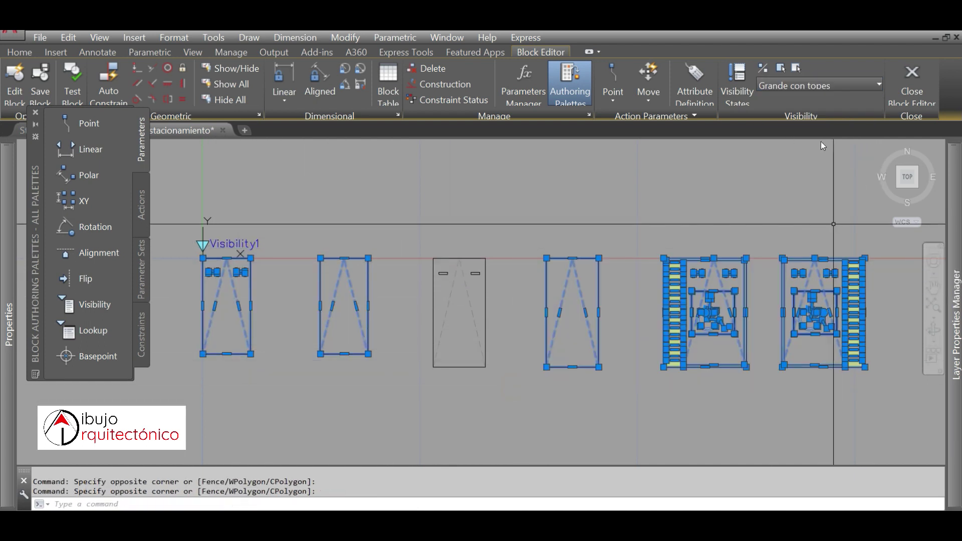
pyautogui.click(878, 43)
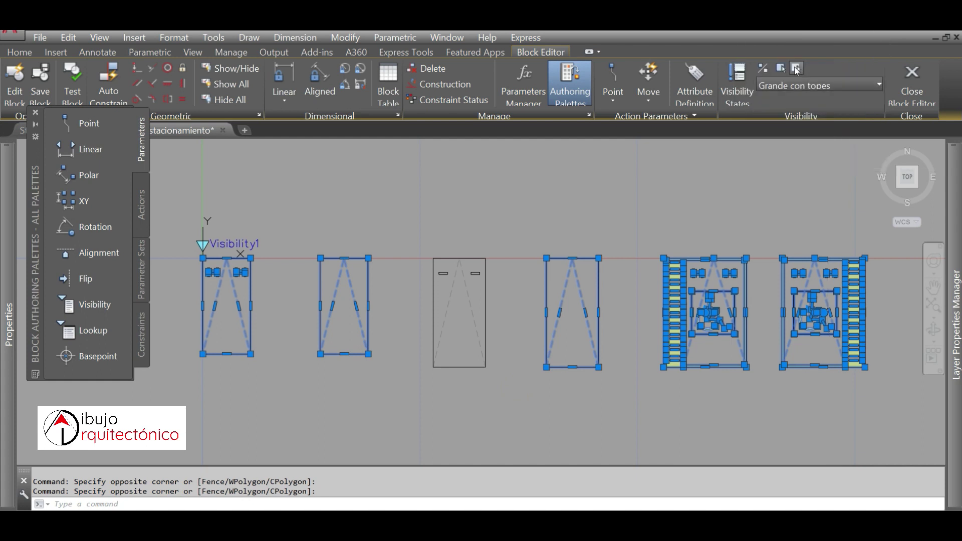
pyautogui.click(797, 70)
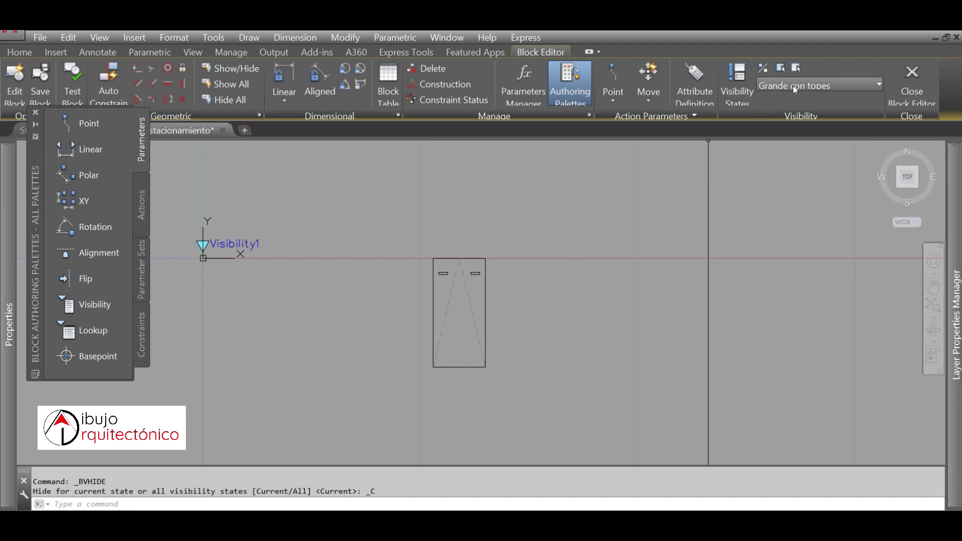
pyautogui.click(793, 86)
# Make Grande sin topes current and hide the three left stalls and both accessible stalls, keeping the fourth.
pyautogui.click(784, 131)
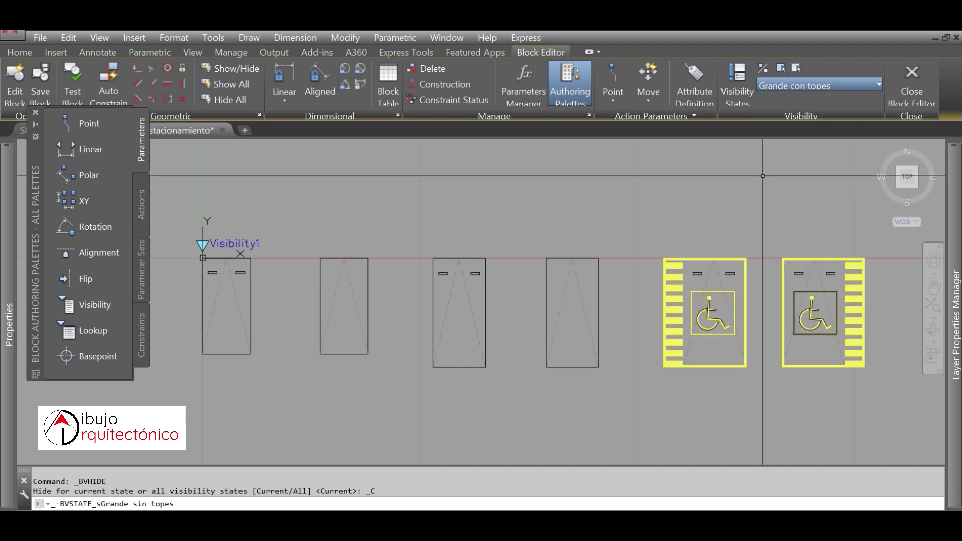
pyautogui.click(179, 395)
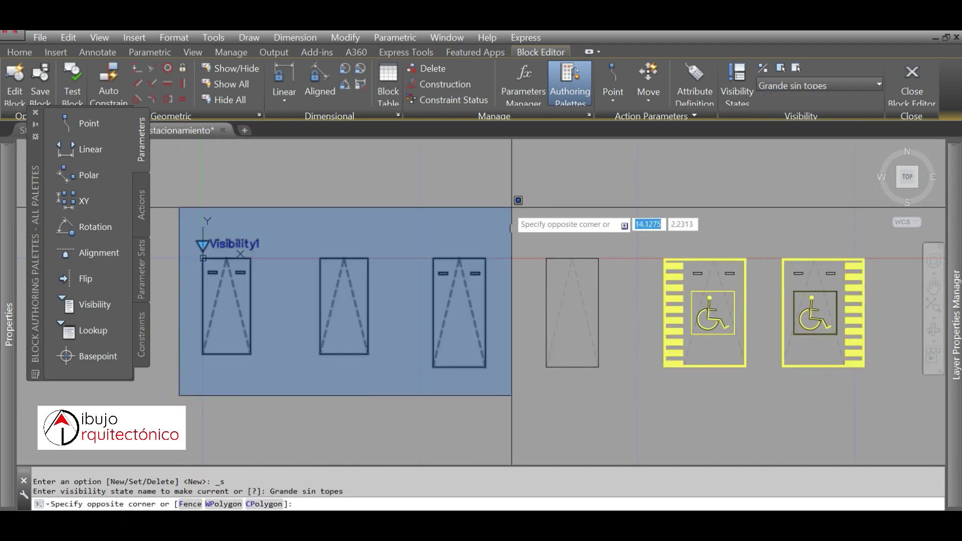
pyautogui.click(512, 208)
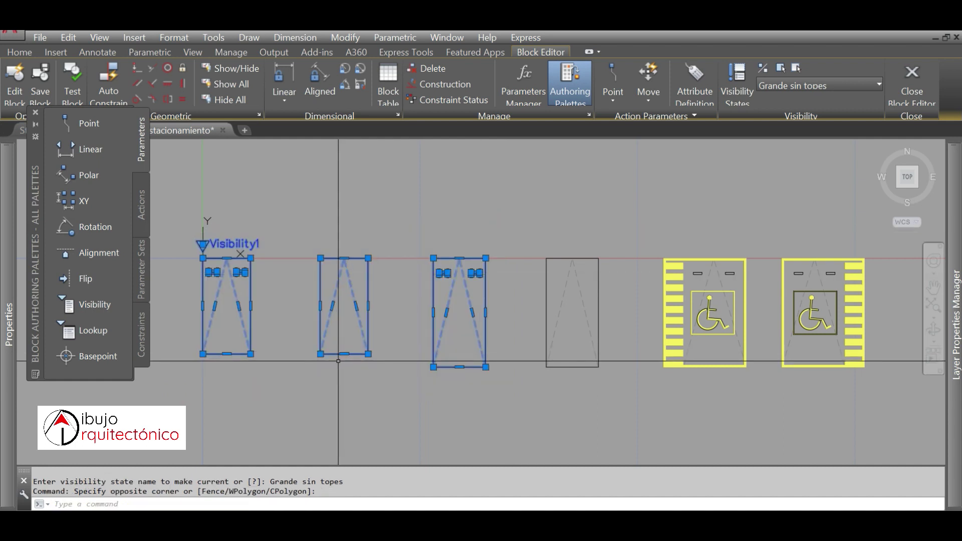
pyautogui.press('Escape')
pyautogui.click(184, 400)
pyautogui.click(498, 254)
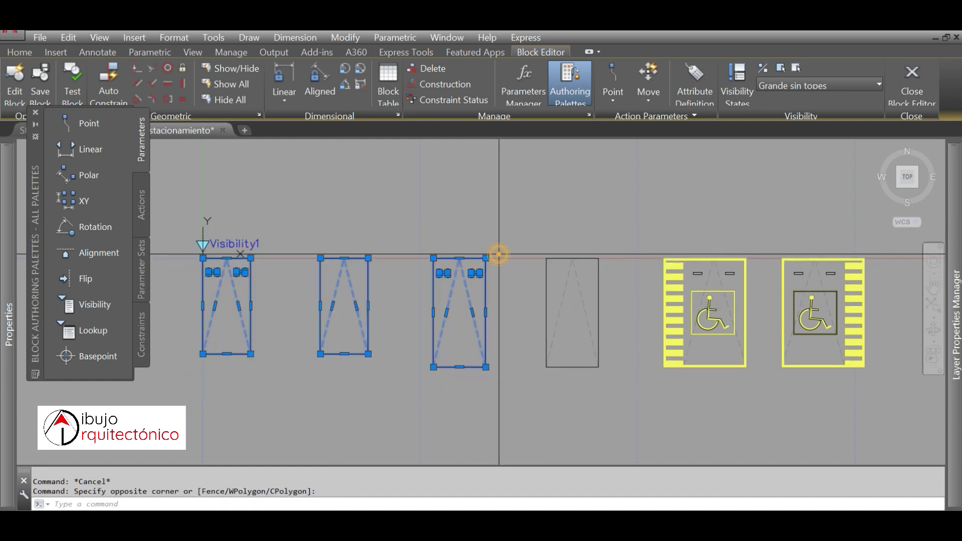
pyautogui.click(655, 393)
pyautogui.click(891, 248)
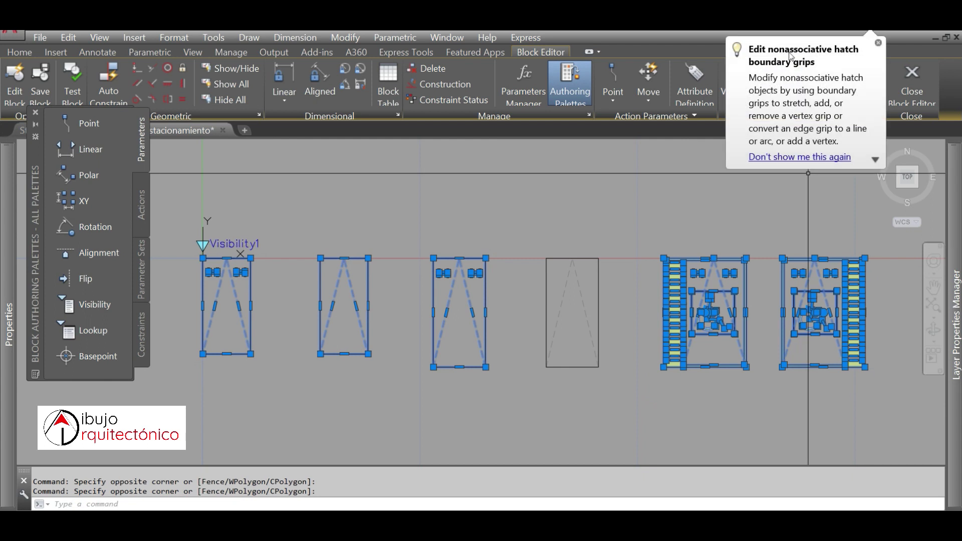
pyautogui.click(878, 44)
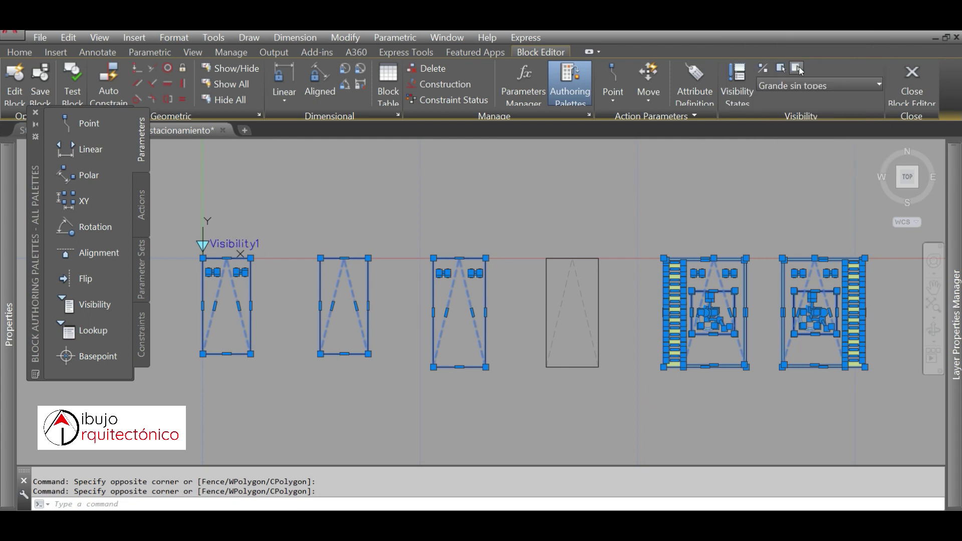
pyautogui.click(798, 70)
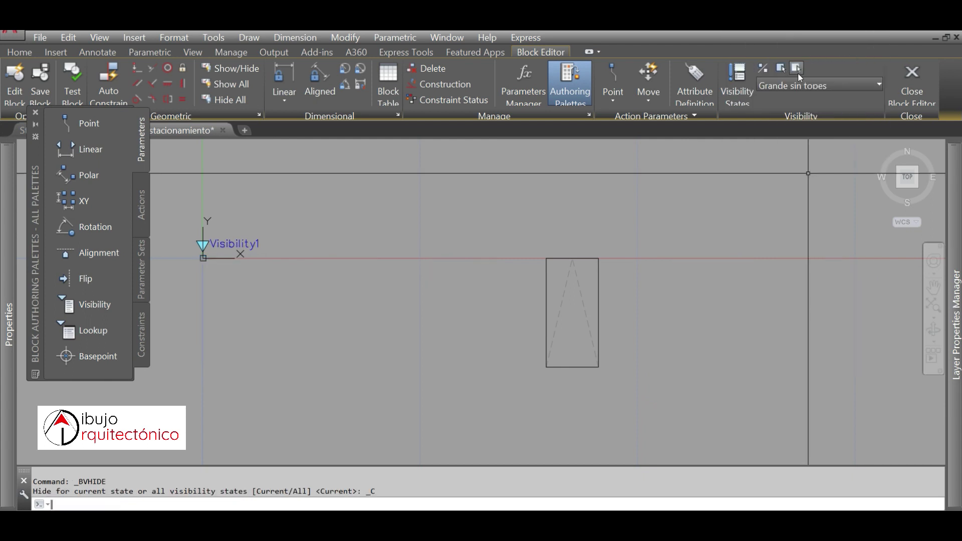
pyautogui.click(823, 85)
# In Discapacitados izquierdo, hide the four standard stalls and the right accessible stall, keeping the fifth.
pyautogui.click(807, 163)
pyautogui.press('Escape')
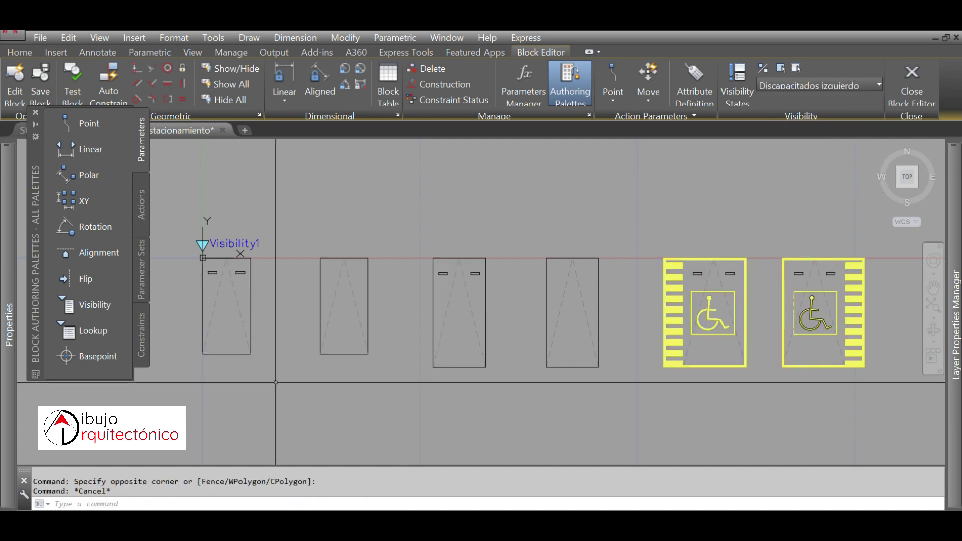
pyautogui.click(188, 387)
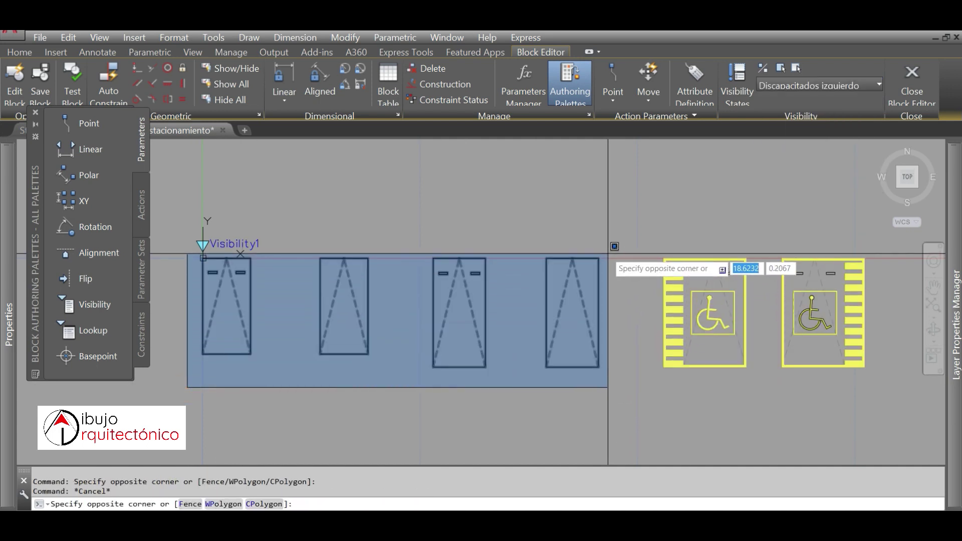
pyautogui.click(608, 256)
pyautogui.click(768, 392)
pyautogui.click(867, 270)
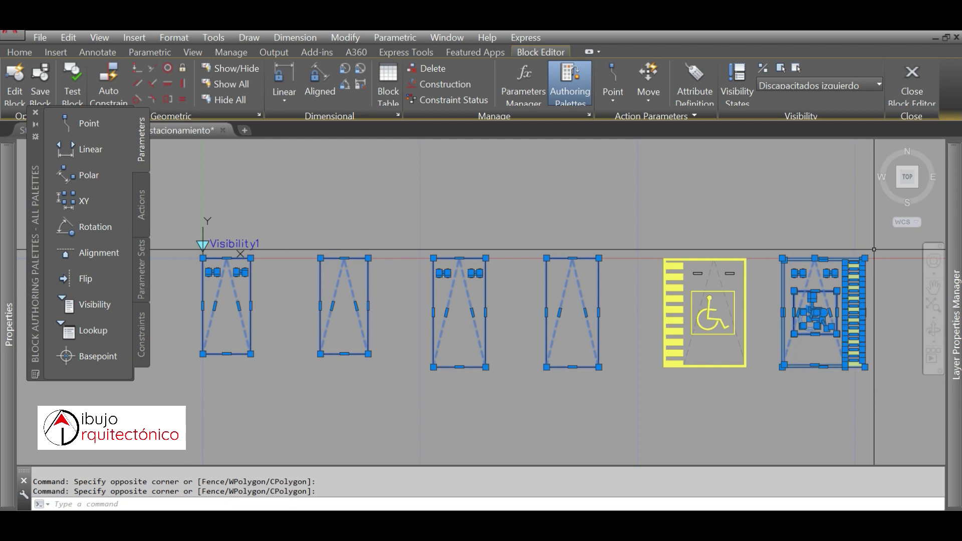
pyautogui.click(877, 44)
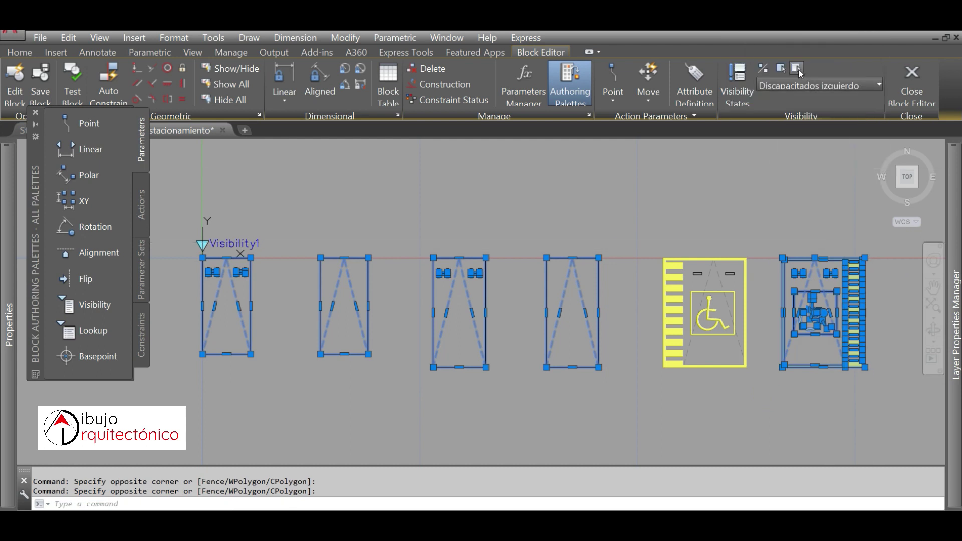
pyautogui.click(797, 70)
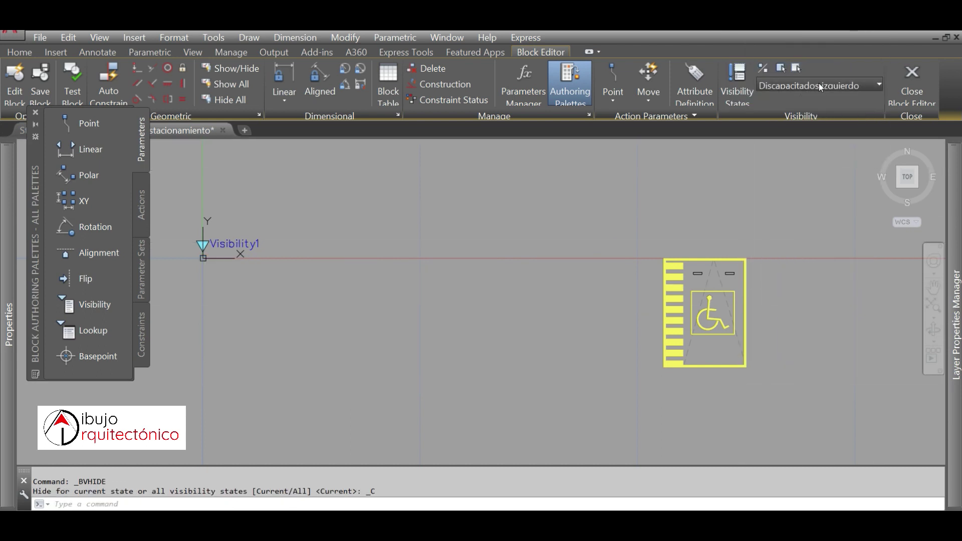
pyautogui.click(819, 83)
# Make Discapacitados derecho current and hide the five left stalls, keeping only the sixth.
pyautogui.click(816, 179)
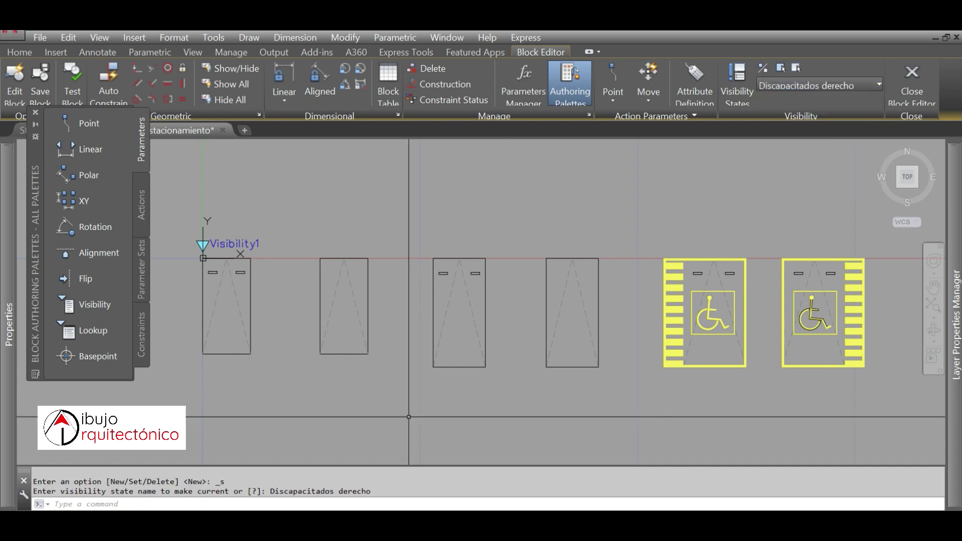
pyautogui.click(189, 388)
pyautogui.click(763, 254)
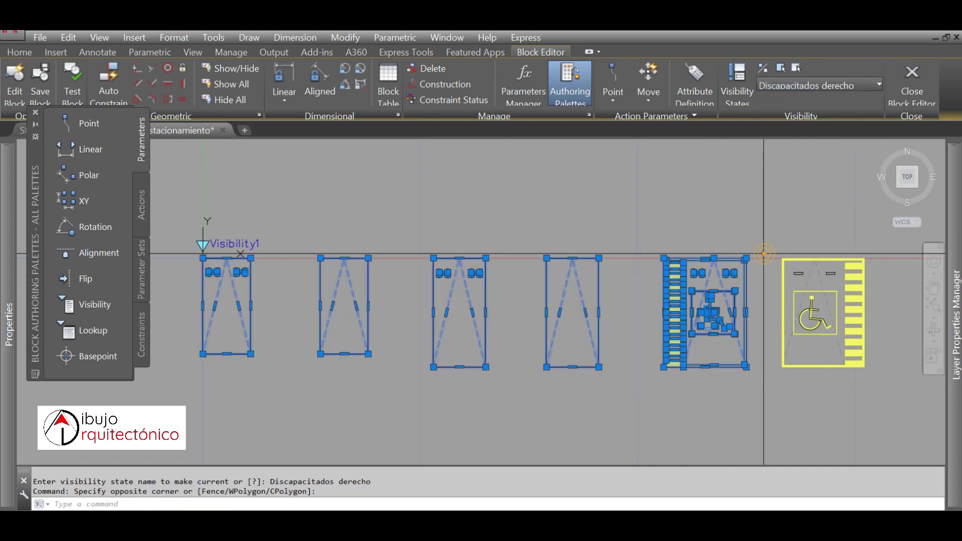
pyautogui.click(878, 43)
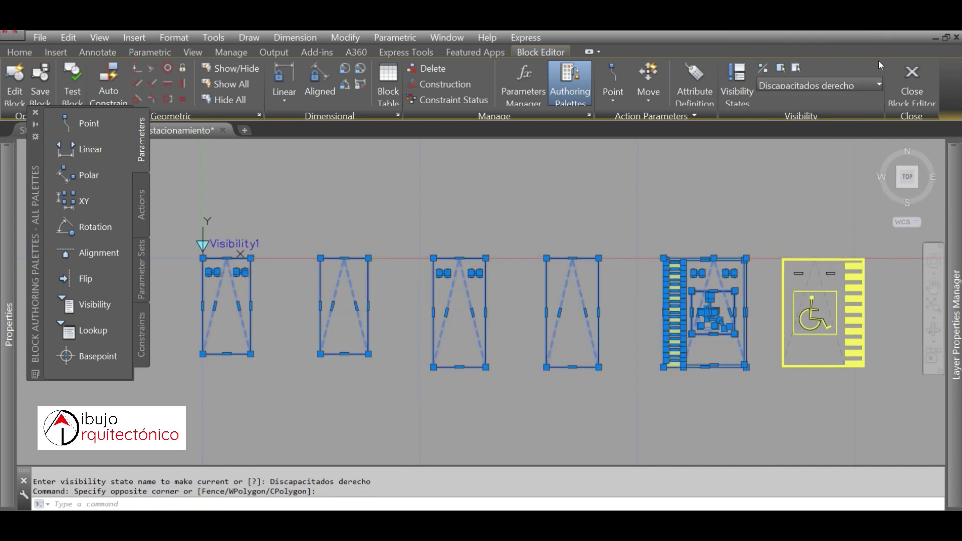
pyautogui.click(797, 69)
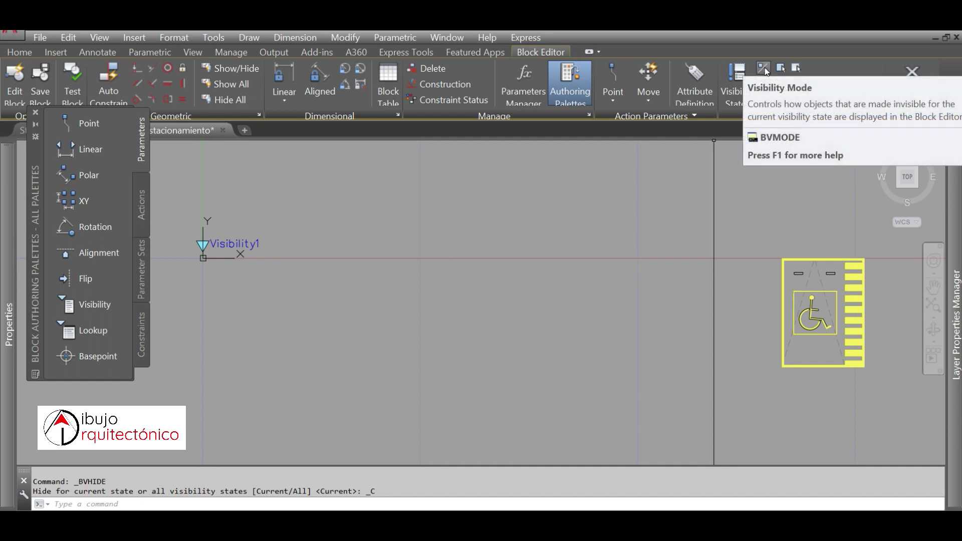
# Show hidden stalls faded and move the second stall onto the first stall's top-left corner.
pyautogui.click(765, 70)
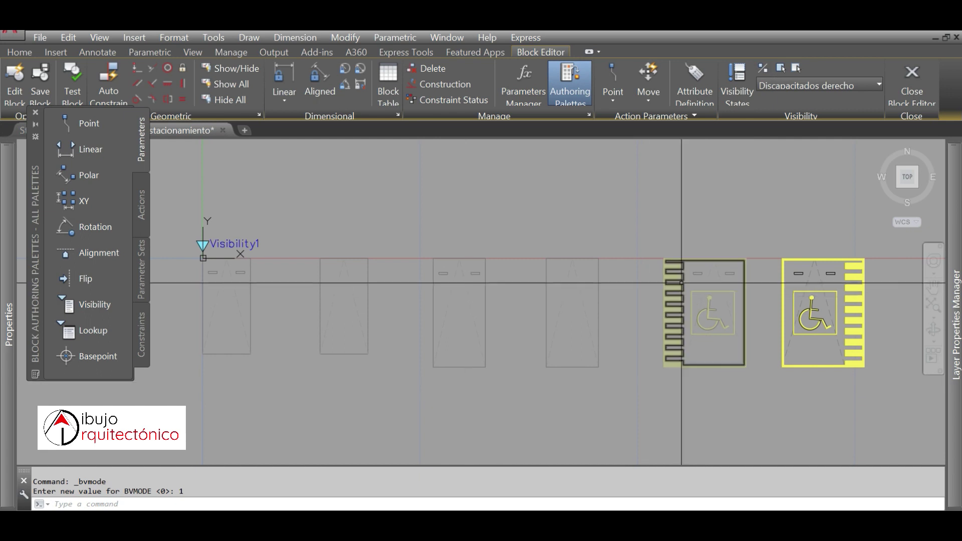
pyautogui.click(394, 366)
pyautogui.press('Escape')
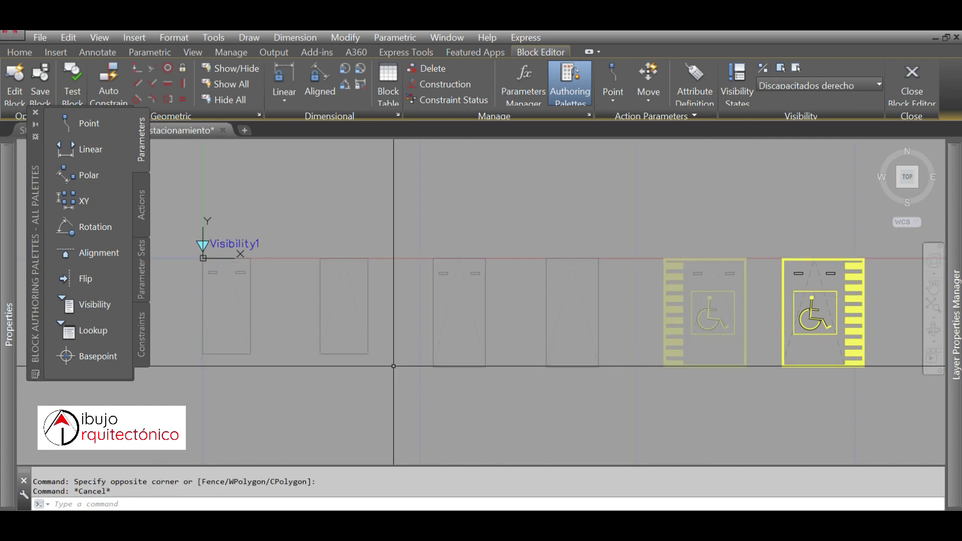
pyautogui.write('m')
pyautogui.press('Return')
pyautogui.click(312, 368)
pyautogui.click(386, 244)
pyautogui.press('Return')
pyautogui.click(320, 258)
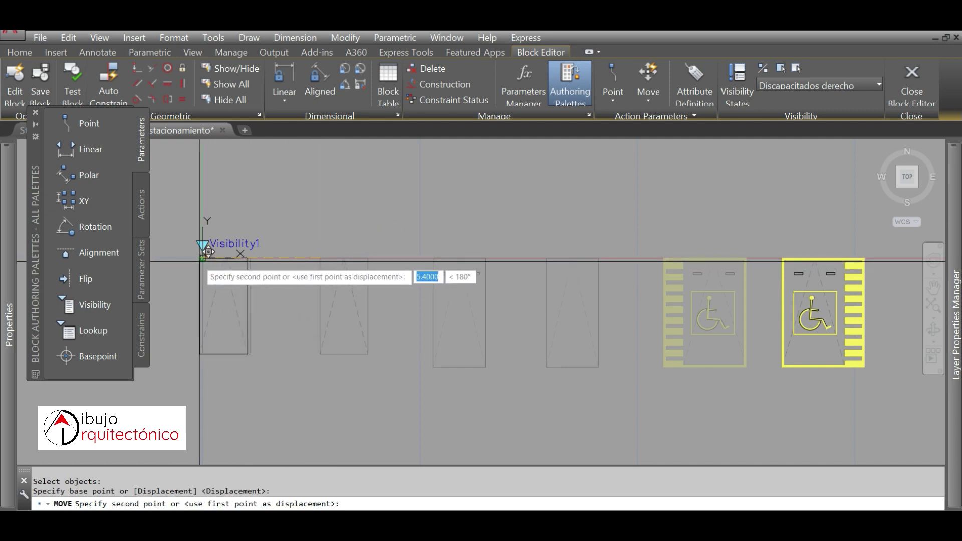
pyautogui.click(203, 259)
# Move the third stall onto the first stall's top-left corner.
pyautogui.press('Return')
pyautogui.click(510, 247)
pyautogui.click(397, 386)
pyautogui.press('Return')
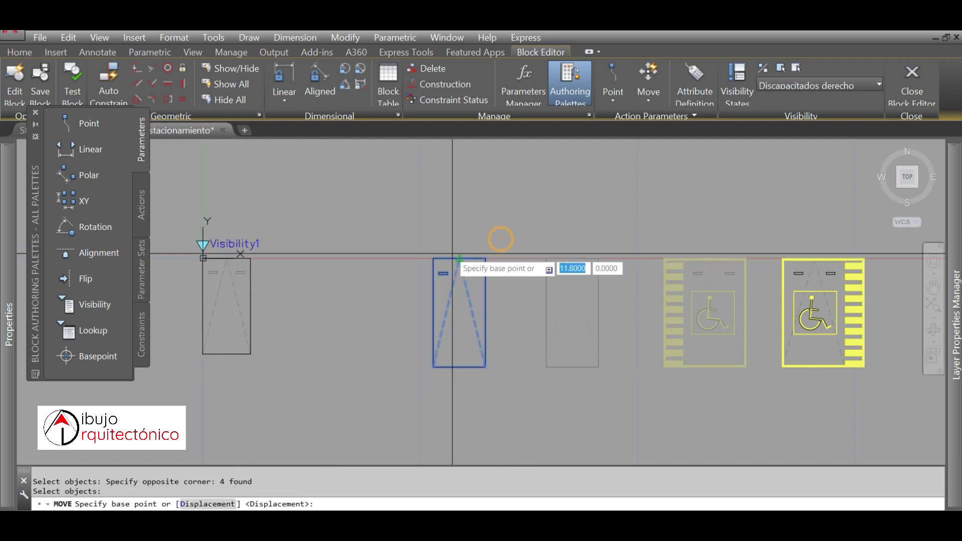
pyautogui.click(434, 258)
pyautogui.click(203, 259)
# Move the fourth stall onto the first stall's top-left corner.
pyautogui.press('Return')
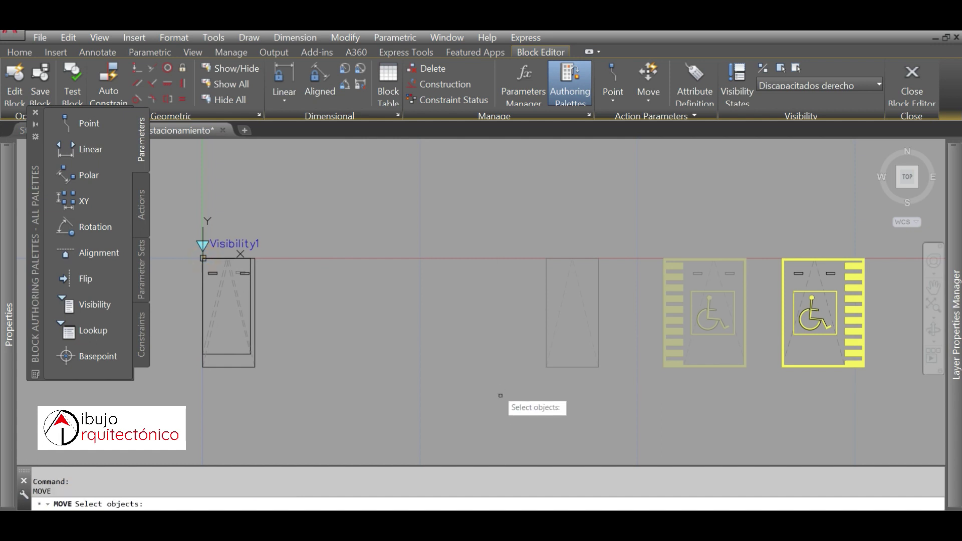
pyautogui.click(502, 396)
pyautogui.click(606, 254)
pyautogui.press('Return')
pyautogui.click(546, 258)
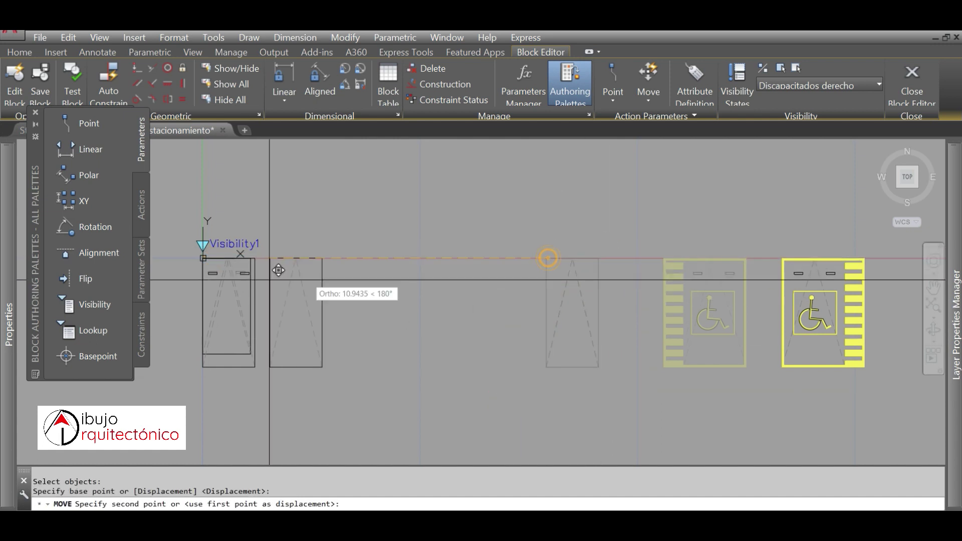
pyautogui.click(203, 259)
# Move the left accessible stall onto the first stall's top-left corner.
pyautogui.press('Return')
pyautogui.click(638, 392)
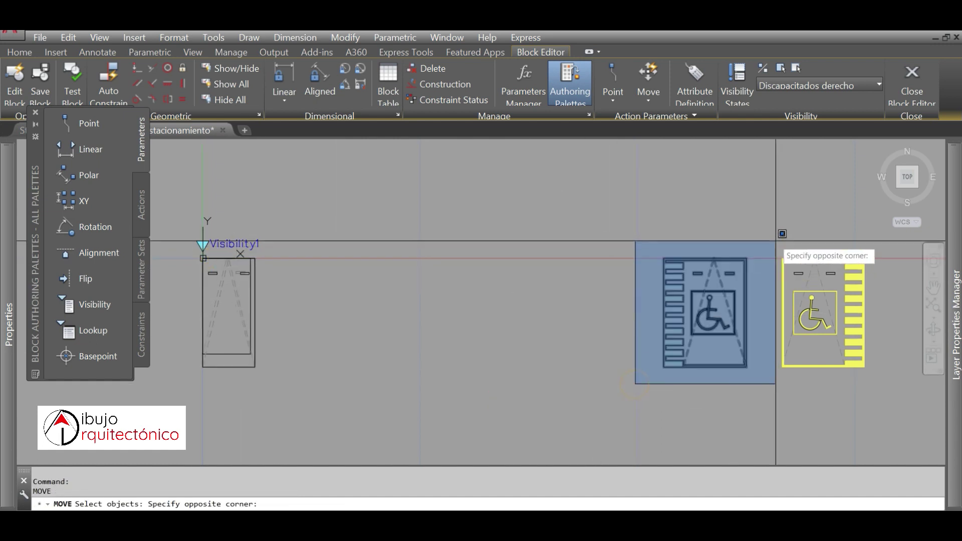
pyautogui.click(780, 234)
pyautogui.press('Return')
pyautogui.click(664, 259)
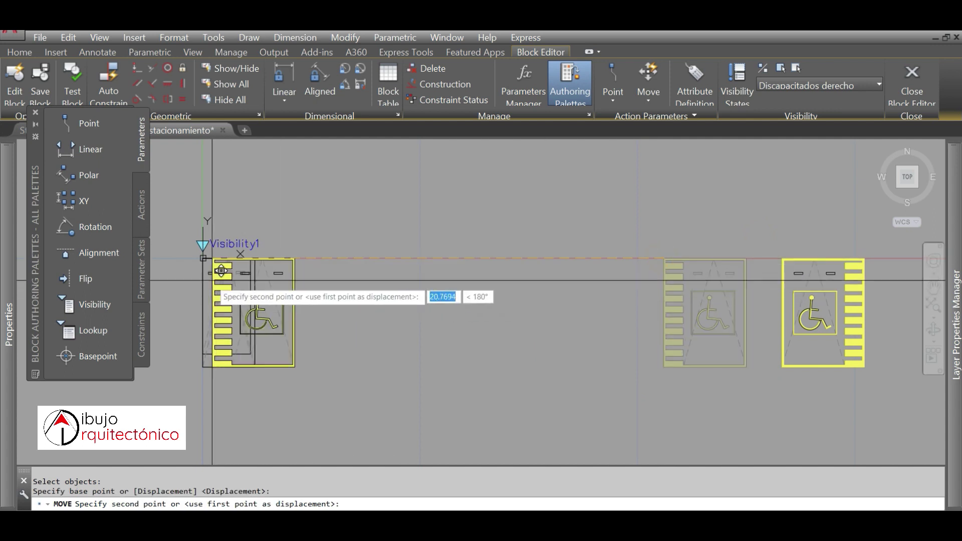
pyautogui.click(203, 258)
# Move the right accessible stall onto the block's base point, completing the stack.
pyautogui.press('Return')
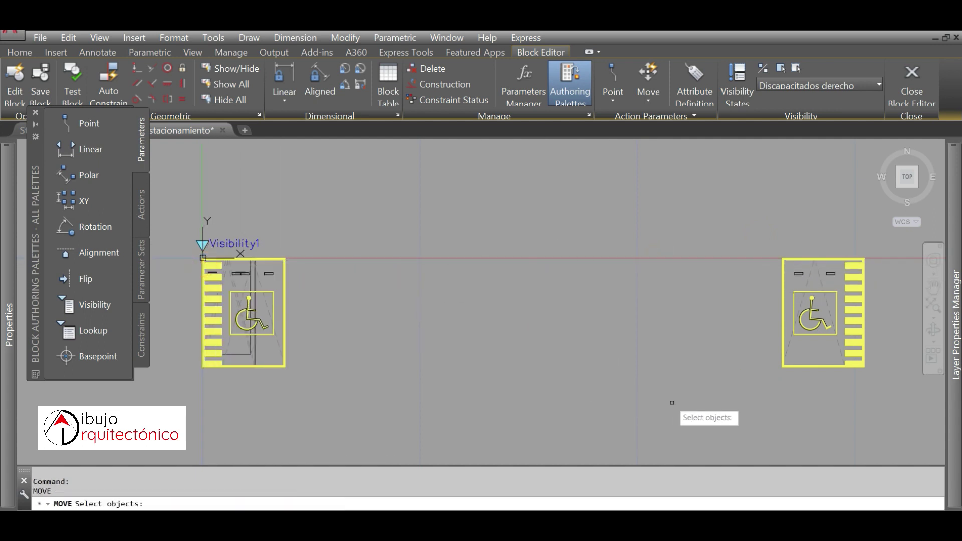
pyautogui.click(672, 403)
pyautogui.click(887, 238)
pyautogui.press('Return')
pyautogui.click(782, 258)
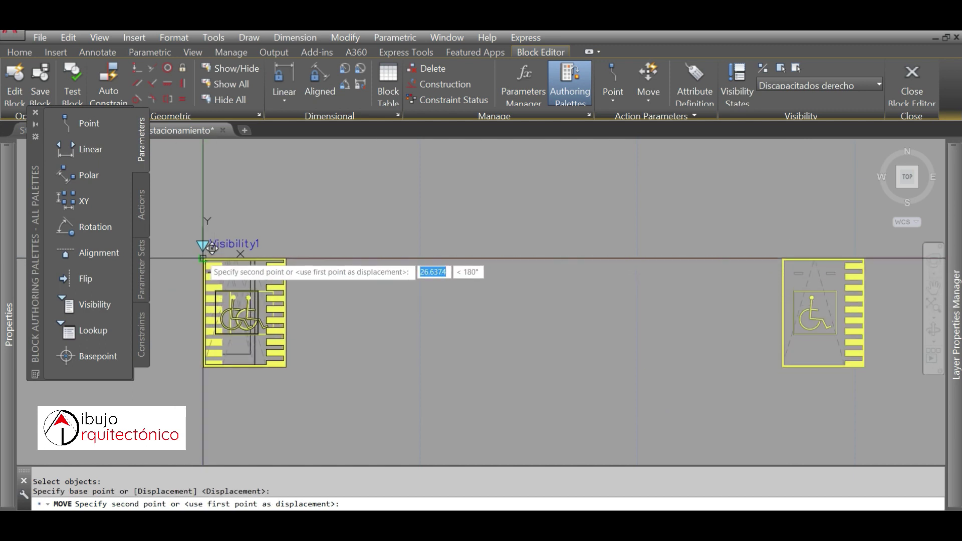
pyautogui.click(203, 259)
pyautogui.moveTo(203, 259); pyautogui.dragTo(366, 259, button='middle')
pyautogui.scroll(2, 366, 300)
pyautogui.scroll(2, 435, 345)
pyautogui.scroll(-2, 476, 356)
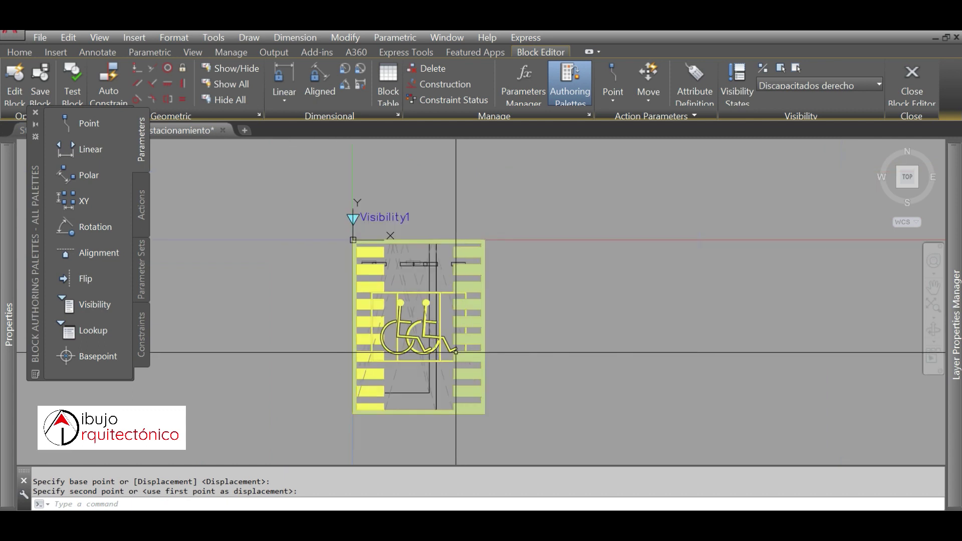
pyautogui.moveTo(477, 357); pyautogui.dragTo(458, 357, button='middle')
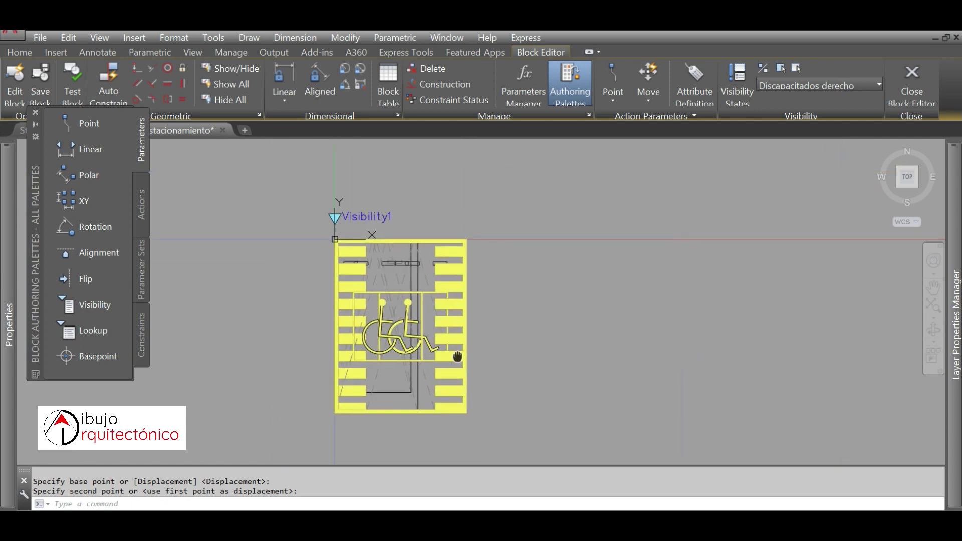
# Save changes to Cajón de estacionamiento, close the Block Editor, and put the block on layer A-Cajones estacionamiento.
pyautogui.click(912, 79)
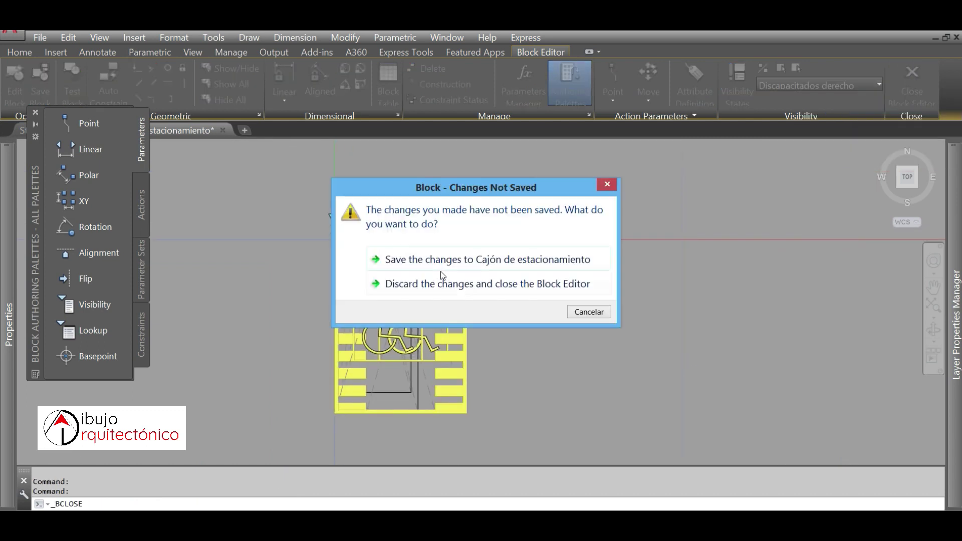
pyautogui.click(430, 260)
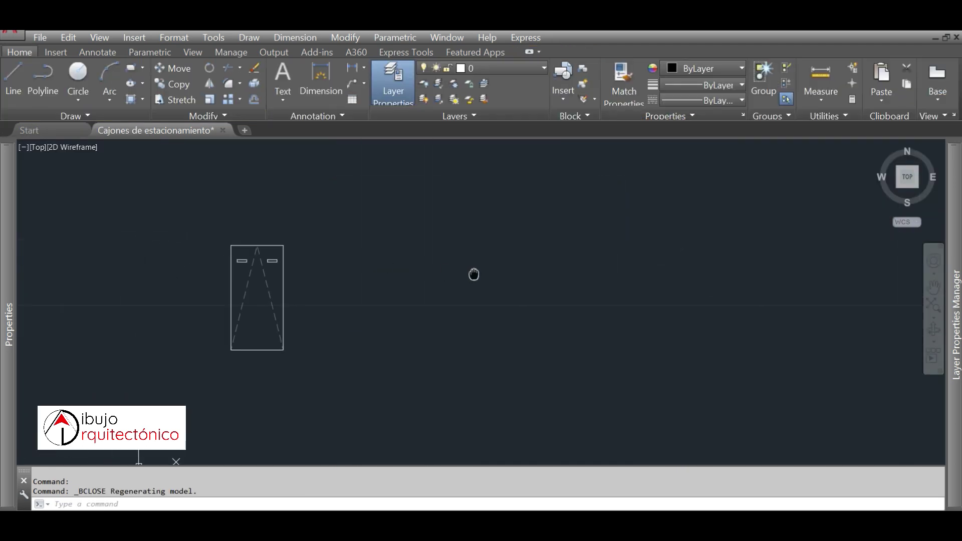
pyautogui.click(436, 285)
pyautogui.click(339, 312)
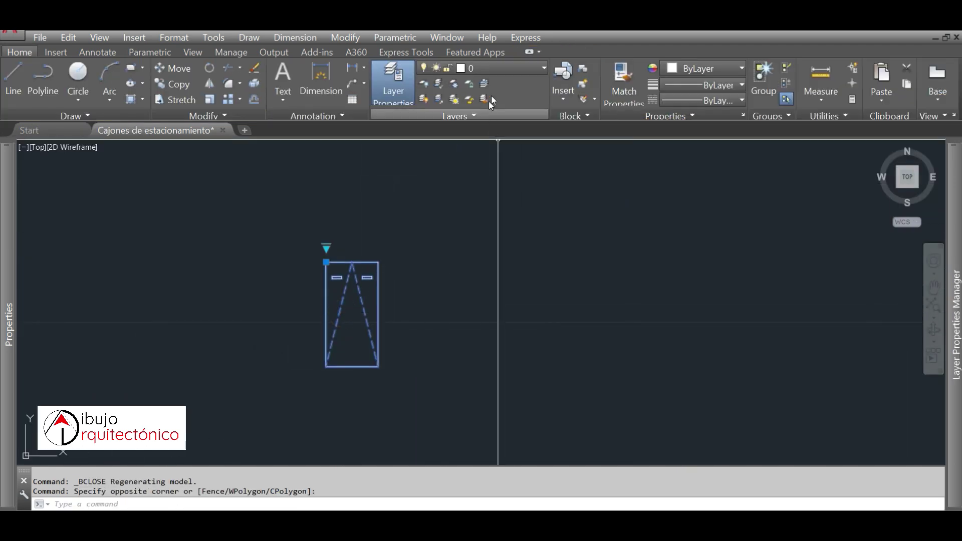
pyautogui.click(504, 68)
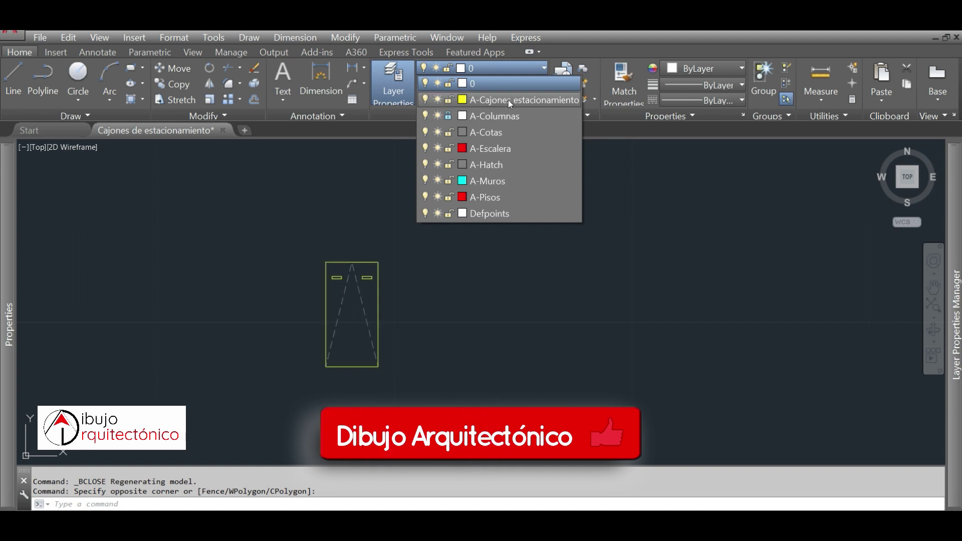
pyautogui.click(509, 100)
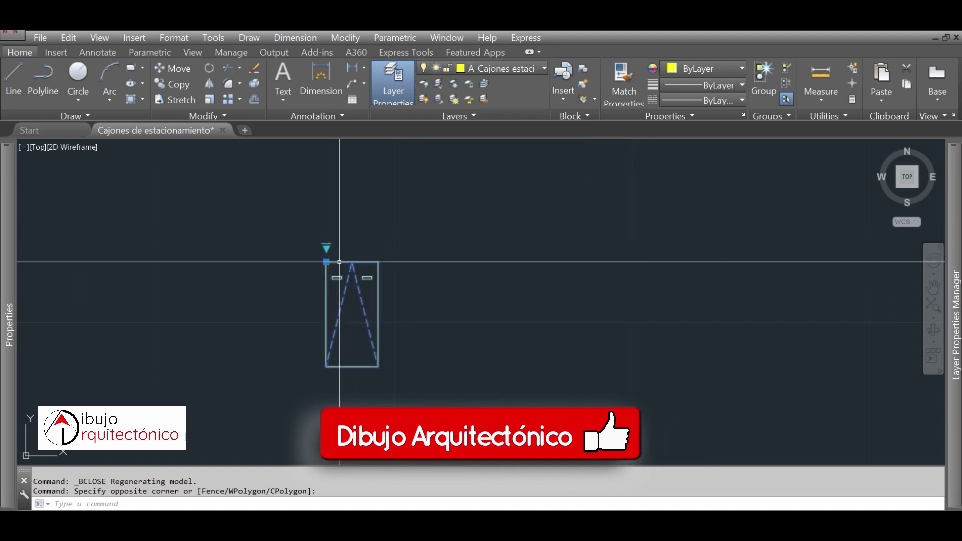
pyautogui.click(326, 248)
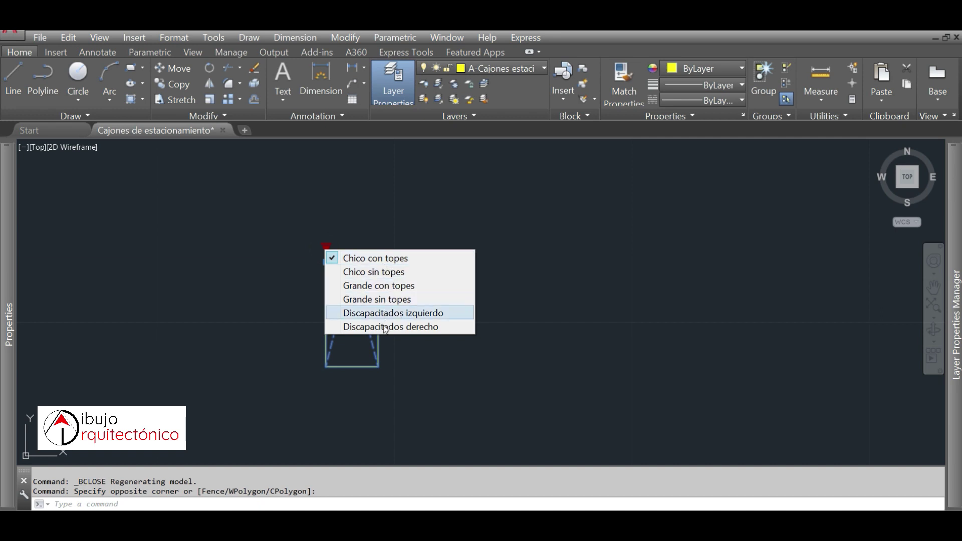
# Switch the block through Chico sin topes, Grande con topes, Grande sin topes, Discapacitados izquierdo, then Discapacitados derecho.
pyautogui.click(389, 272)
pyautogui.click(326, 248)
pyautogui.click(354, 285)
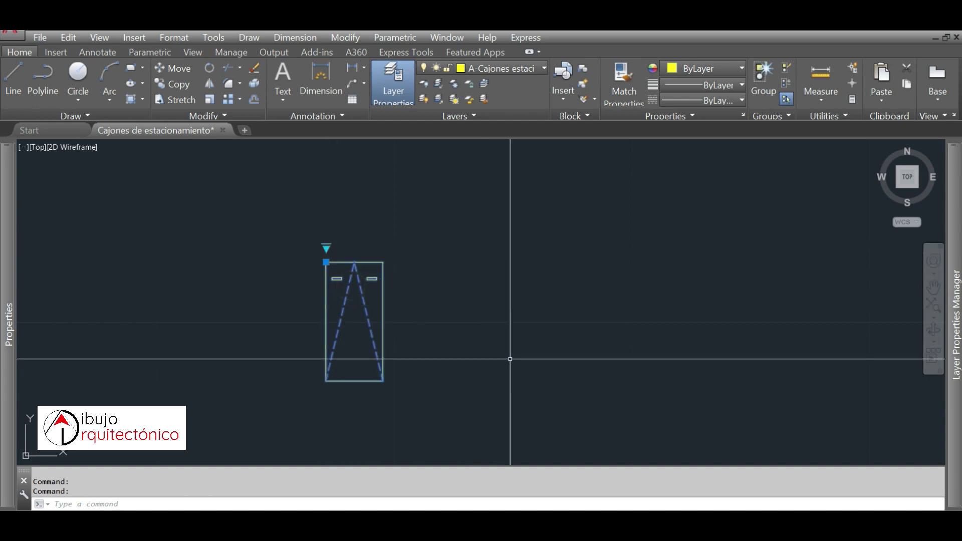
pyautogui.click(326, 246)
pyautogui.click(353, 300)
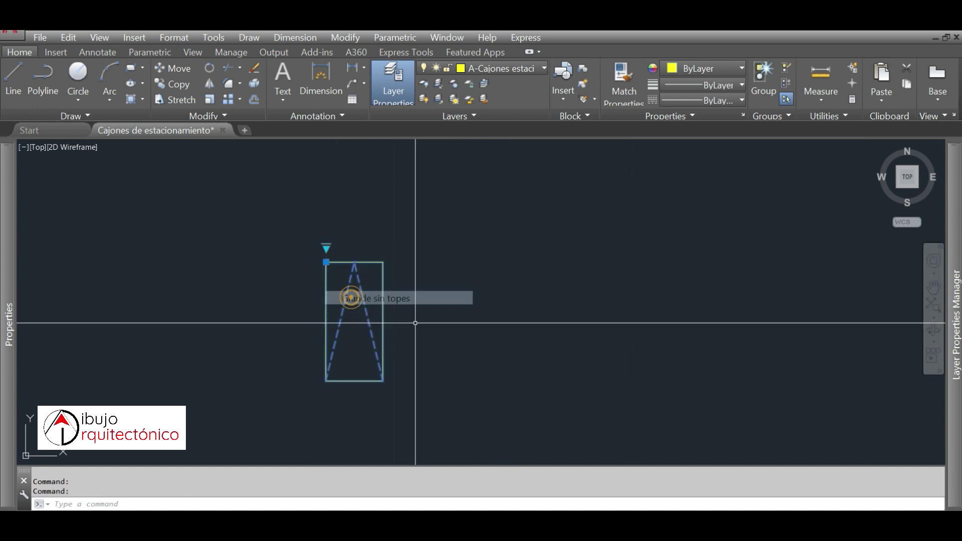
pyautogui.click(326, 248)
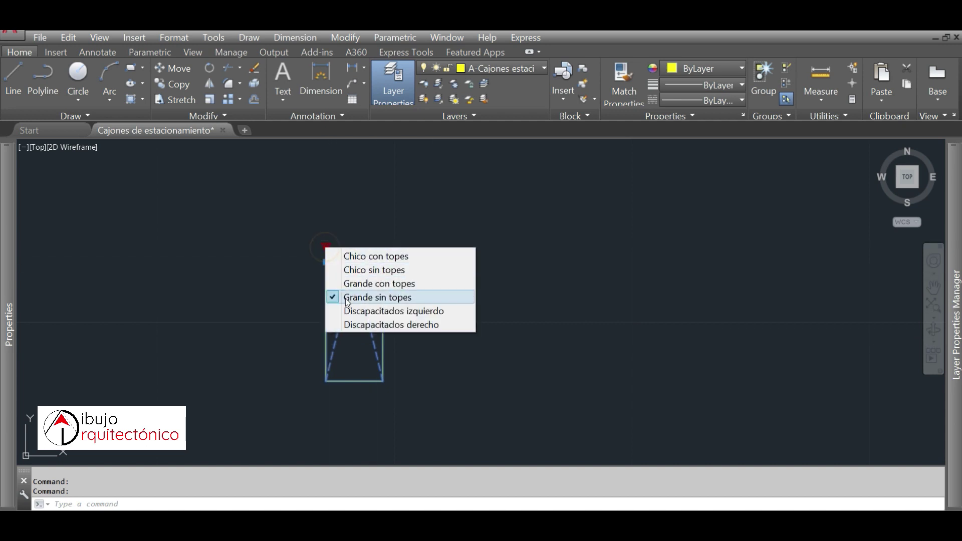
pyautogui.click(354, 310)
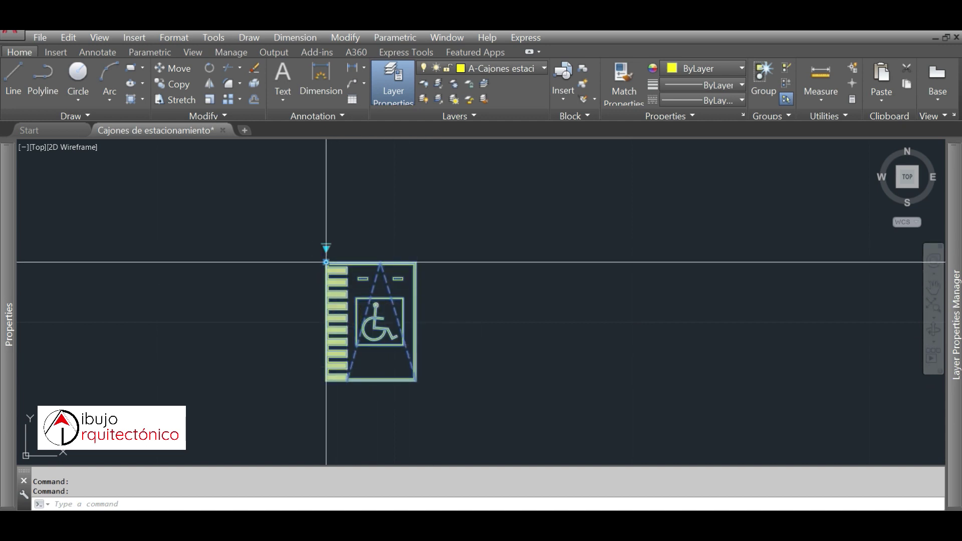
pyautogui.click(326, 249)
pyautogui.click(374, 327)
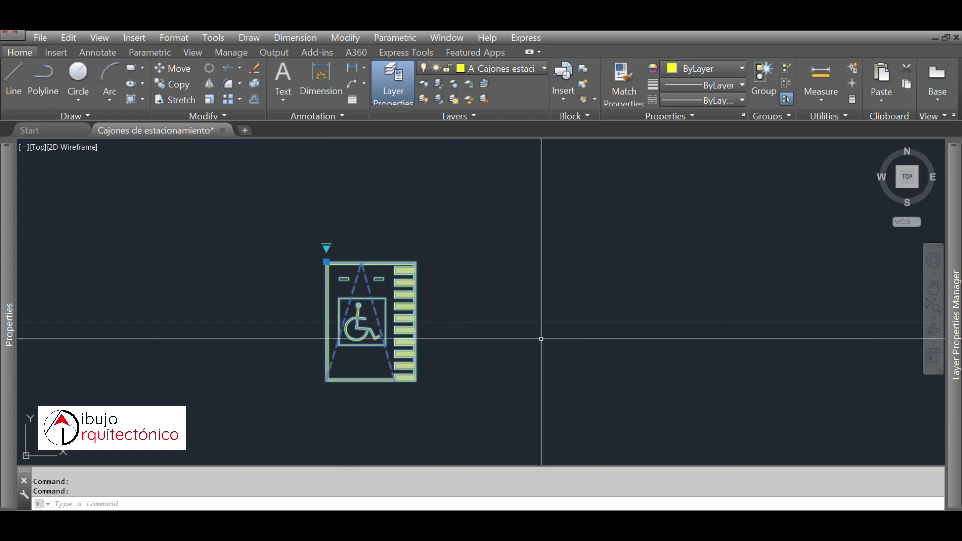
pyautogui.scroll(-8, 523, 336)
# Bring the parking floor plan into view and start moving the stall block from its corner.
pyautogui.moveTo(523, 336); pyautogui.dragTo(623, 227, button='middle')
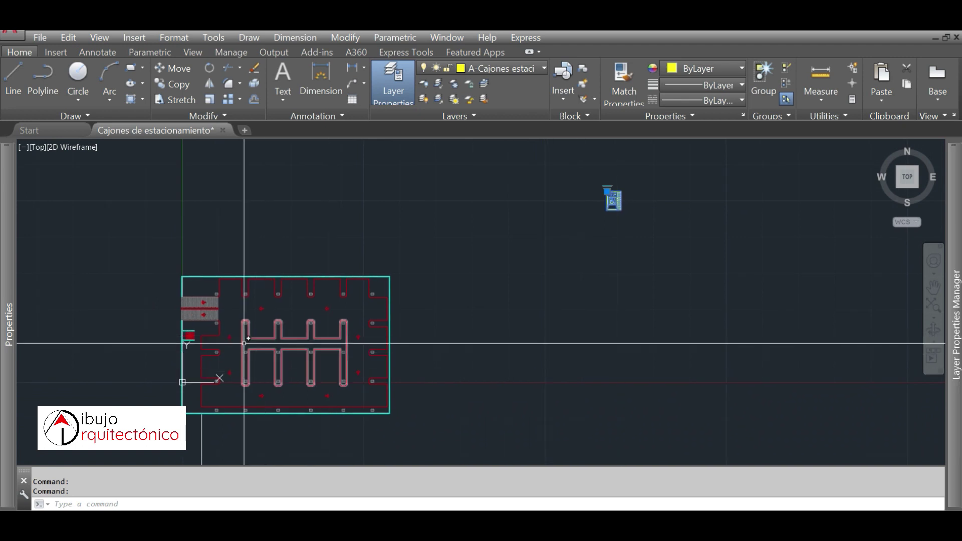
pyautogui.write('m')
pyautogui.press('Return')
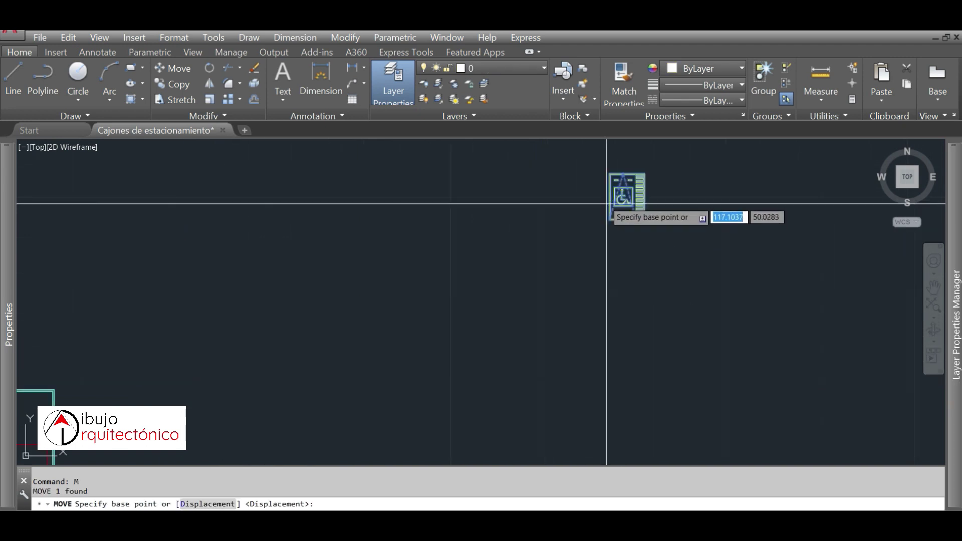
pyautogui.scroll(5, 604, 205)
pyautogui.click(623, 189)
pyautogui.scroll(-5, 637, 250)
pyautogui.scroll(-2, 551, 231)
pyautogui.scroll(8, 496, 251)
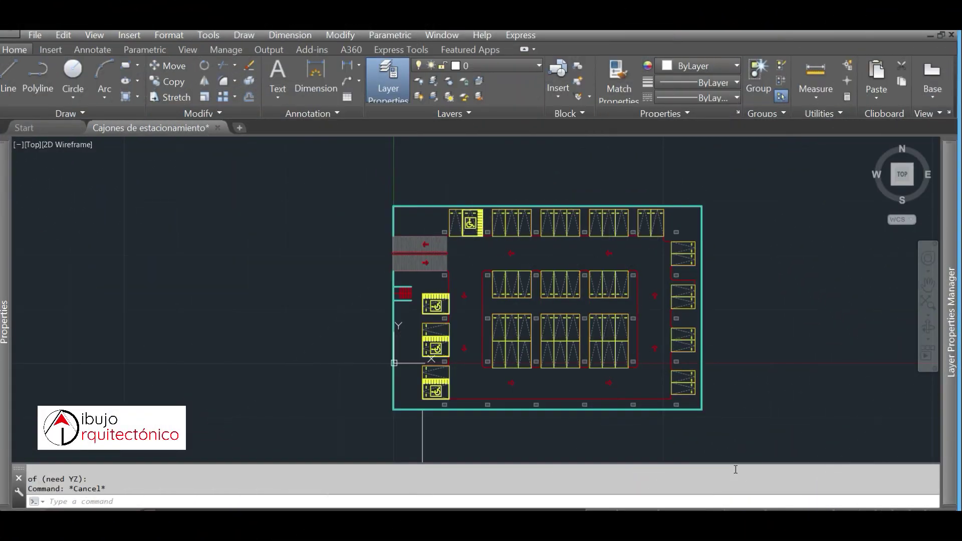
pyautogui.moveTo(622, 375); pyautogui.dragTo(601, 374, button='middle')
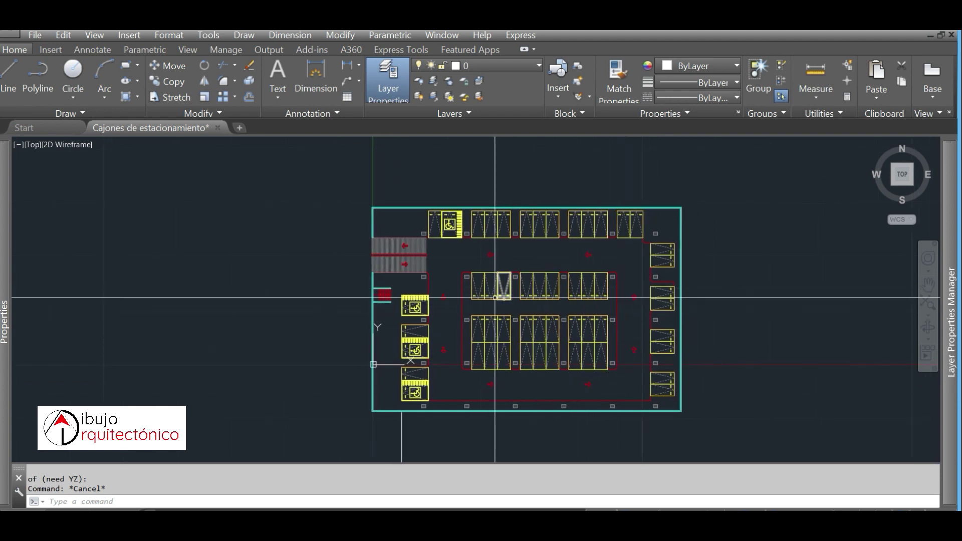
pyautogui.scroll(5, 515, 352)
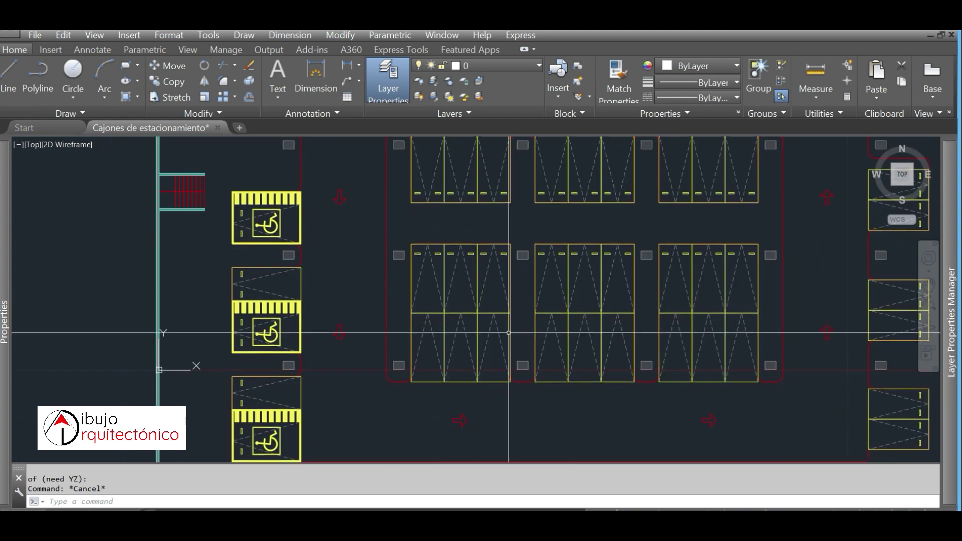
pyautogui.scroll(2, 460, 345)
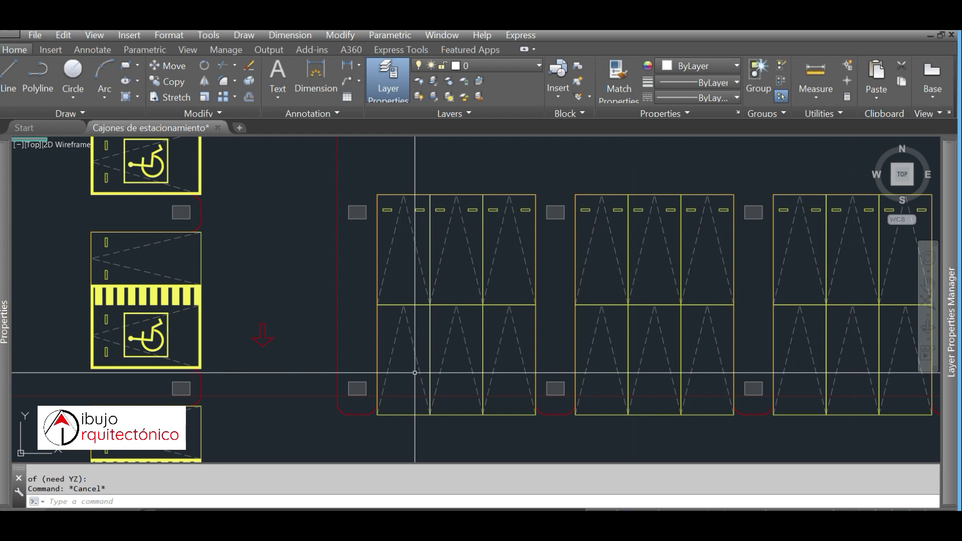
pyautogui.scroll(-2, 414, 373)
pyautogui.scroll(-2, 351, 365)
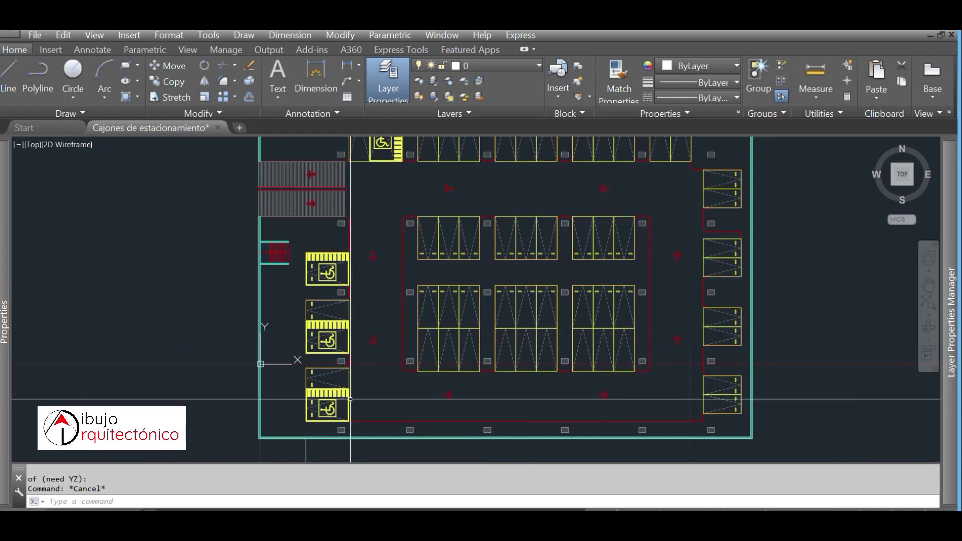
pyautogui.moveTo(465, 345)
pyautogui.mouseDown(button='middle')
pyautogui.moveTo(458, 370)
pyautogui.moveTo(486, 300)
pyautogui.moveTo(452, 270)
pyautogui.mouseUp(button='middle')
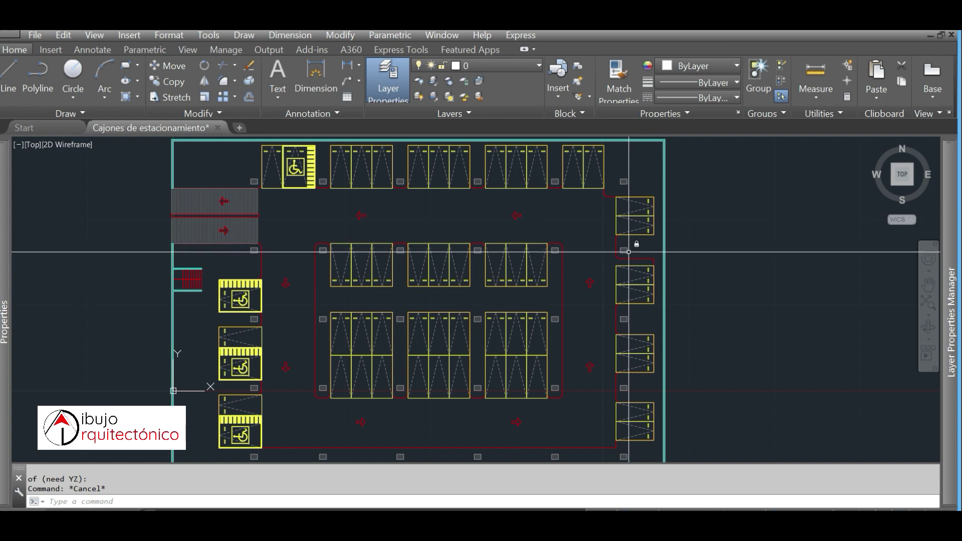
pyautogui.moveTo(635, 280); pyautogui.dragTo(638, 266, button='middle')
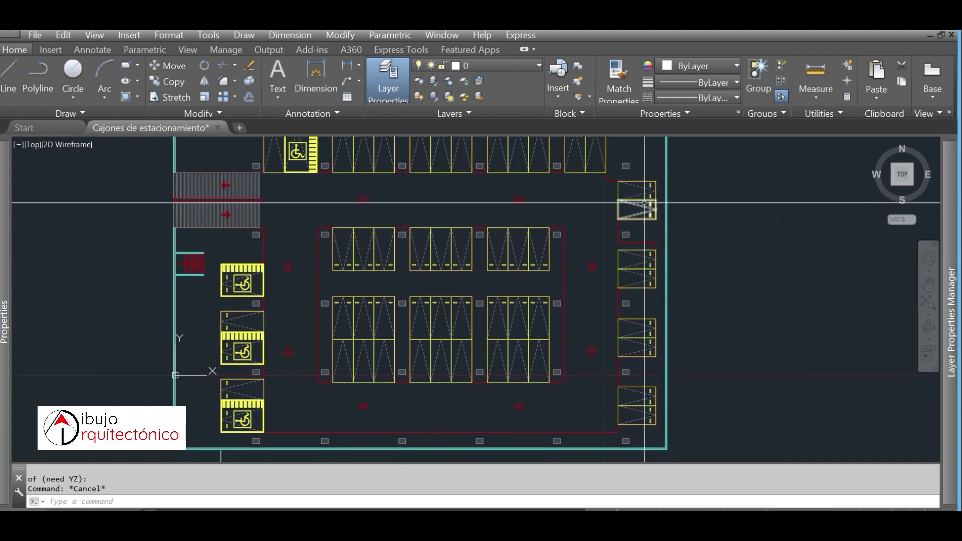
pyautogui.scroll(2, 650, 401)
pyautogui.click(652, 389)
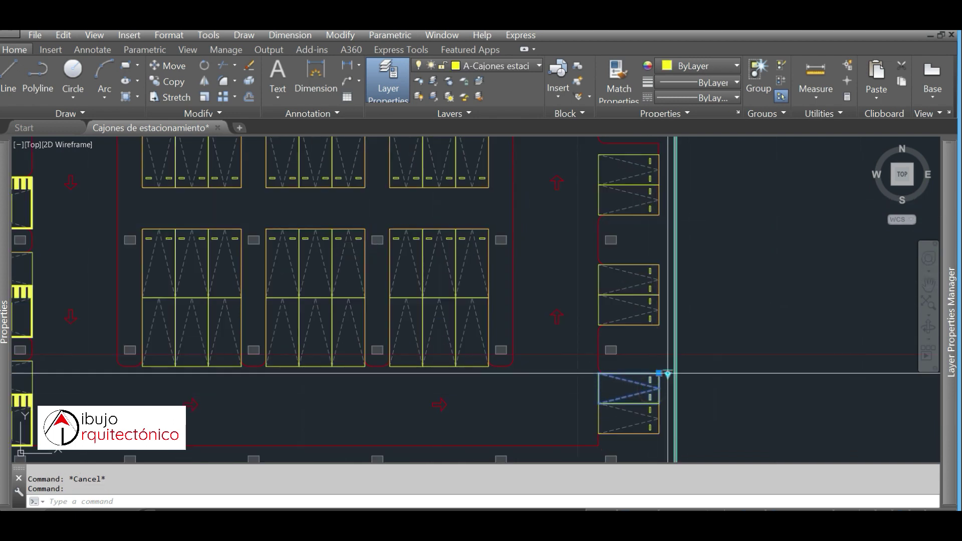
pyautogui.click(667, 373)
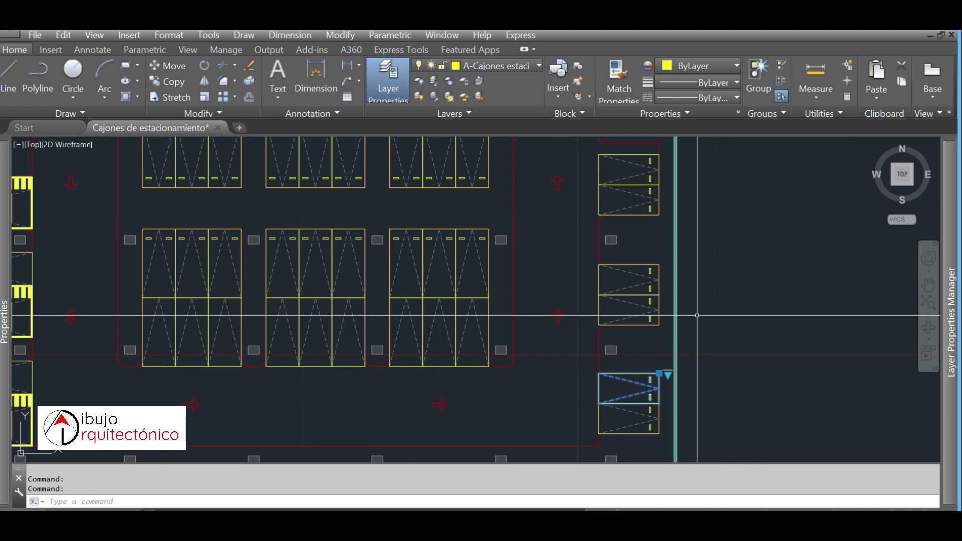